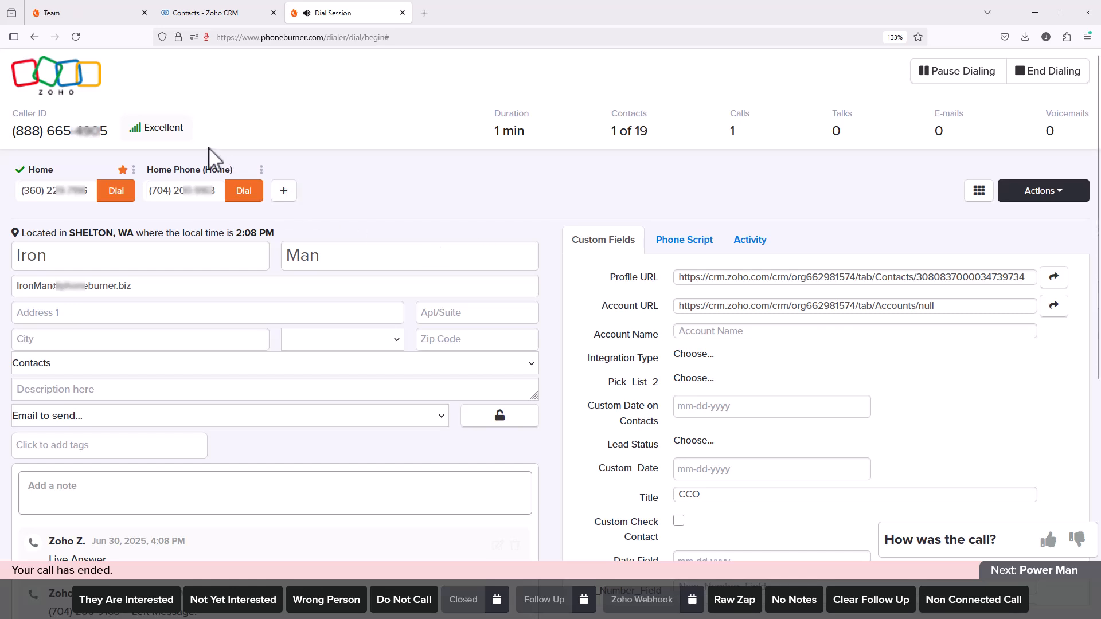
Switch to PhoneBurner's Team page and open the Zoho integration's field synching settings.
click(86, 12)
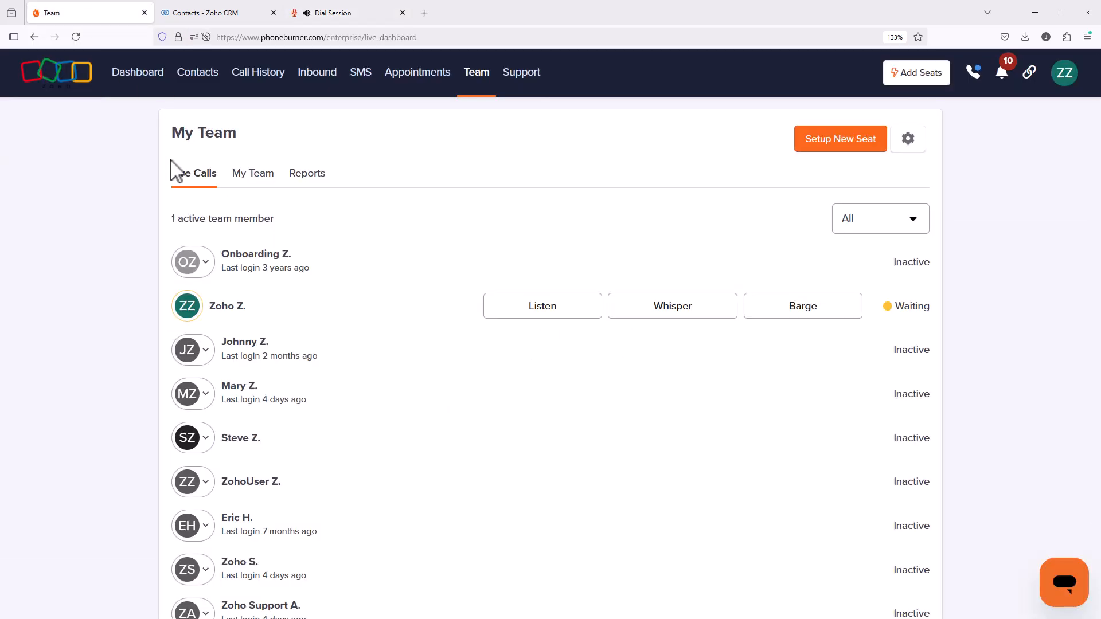
click(1067, 84)
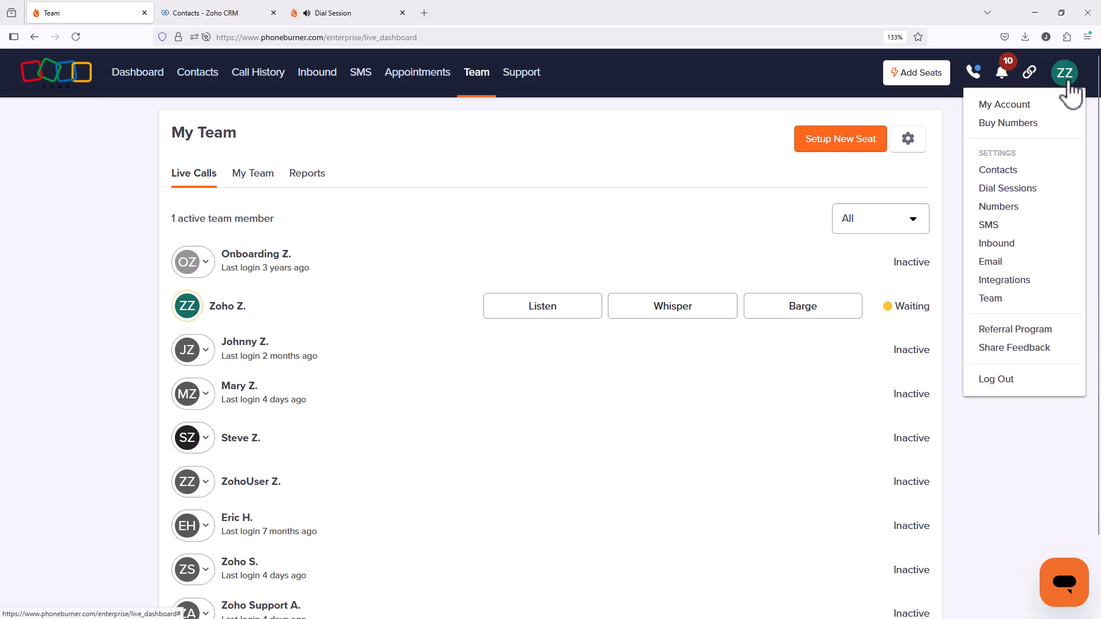
click(1020, 285)
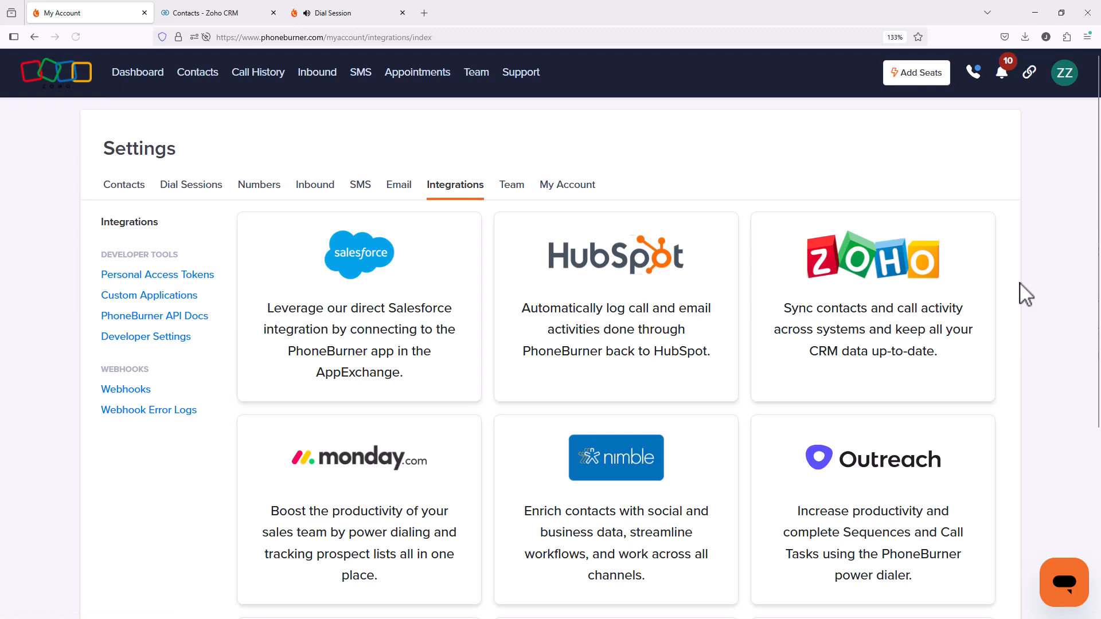
click(896, 324)
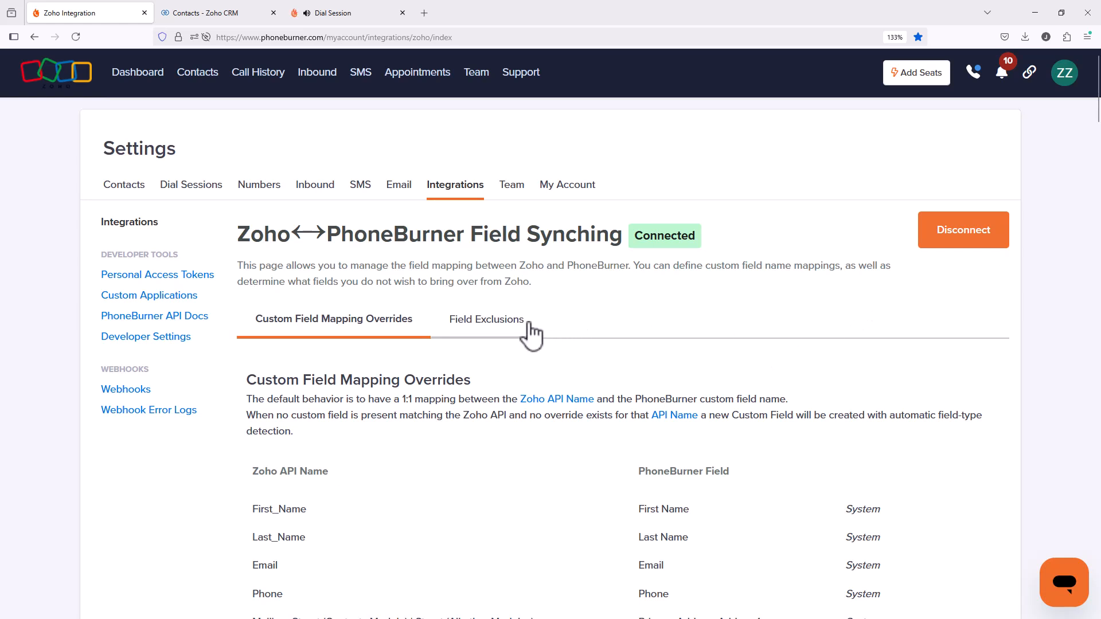
Examine the automatic and custom field exclusions for Zoho, and compare them with the contact's custom fields in the dial session.
click(492, 326)
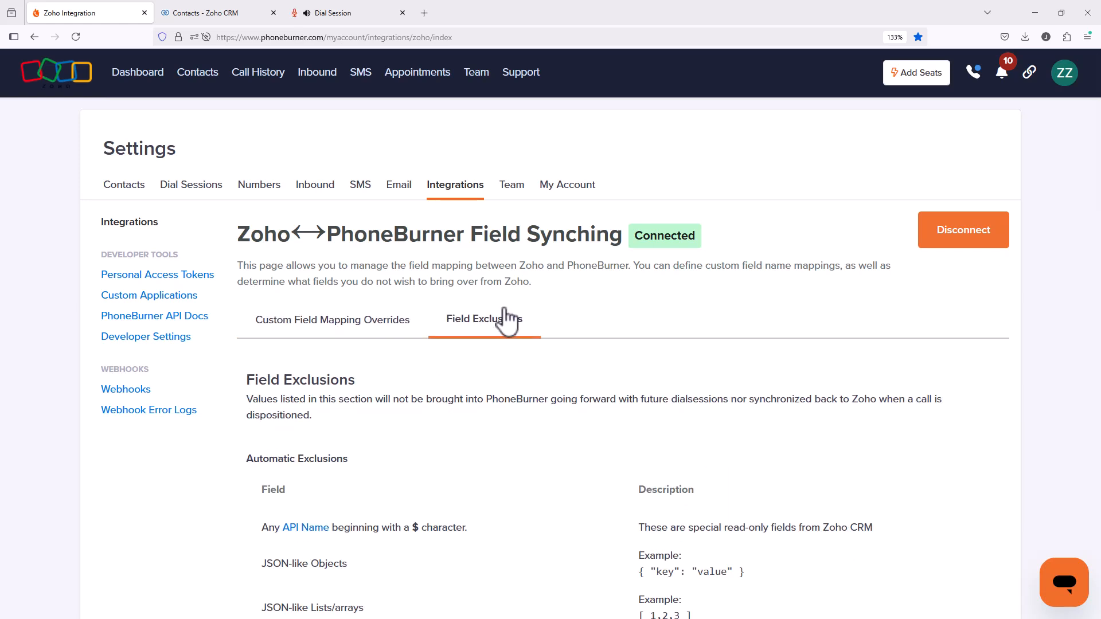
scroll(625, 316, down, 4)
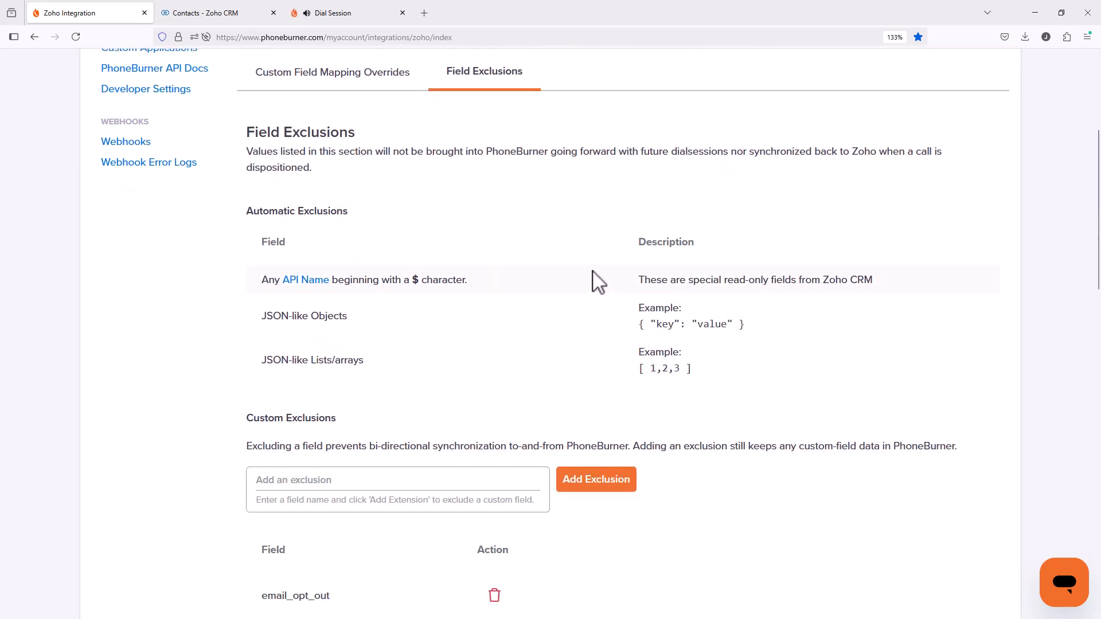
scroll(596, 281, down, 3)
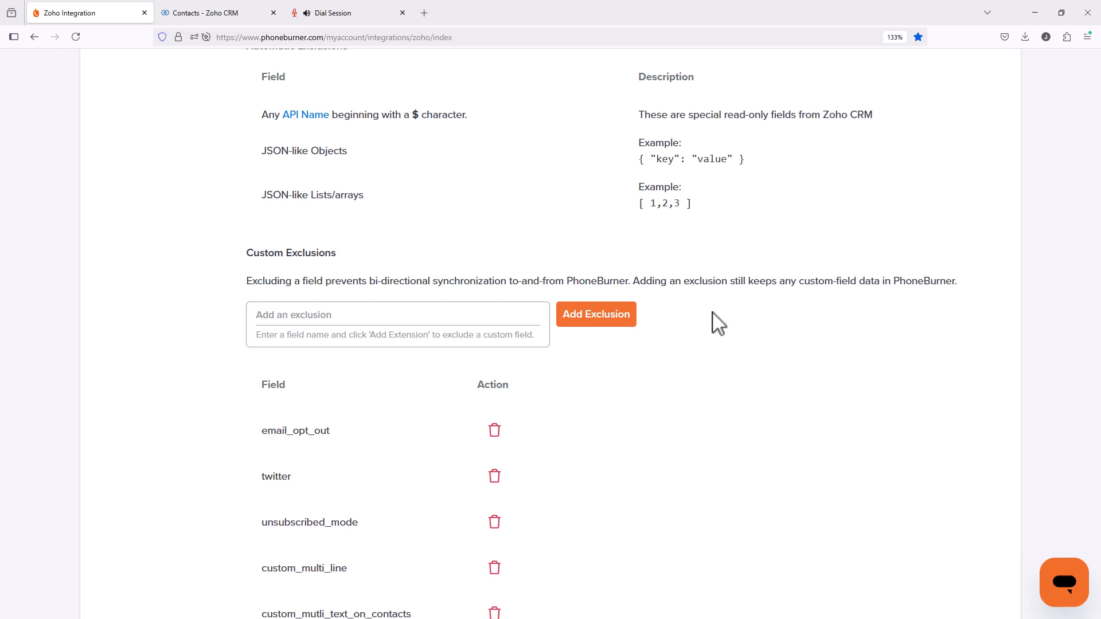
scroll(665, 456, down, 4)
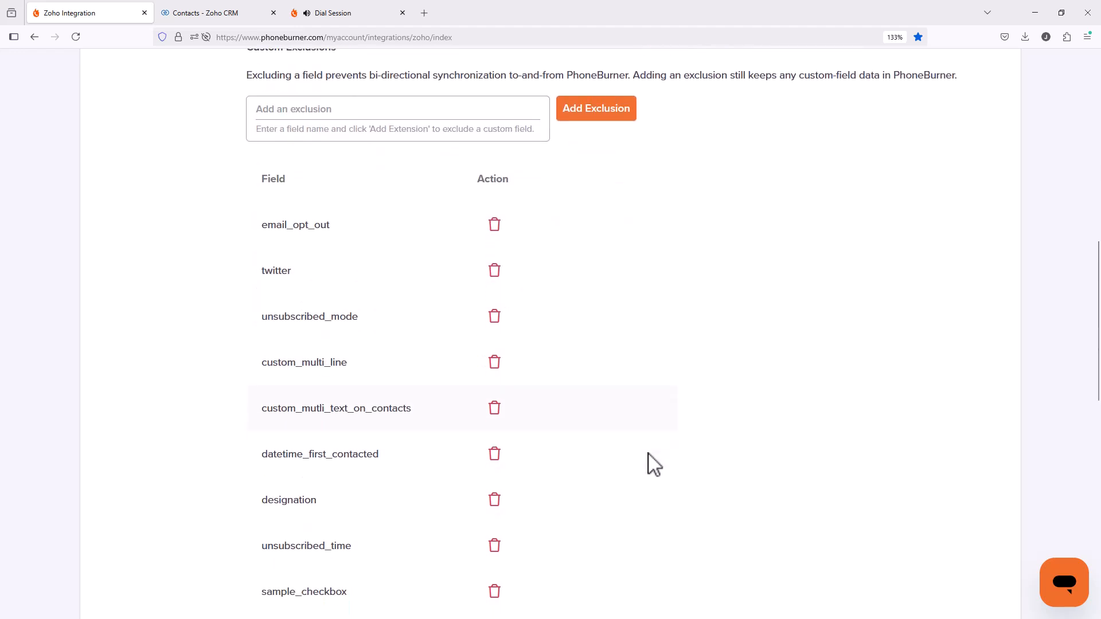
scroll(368, 491, down, 1)
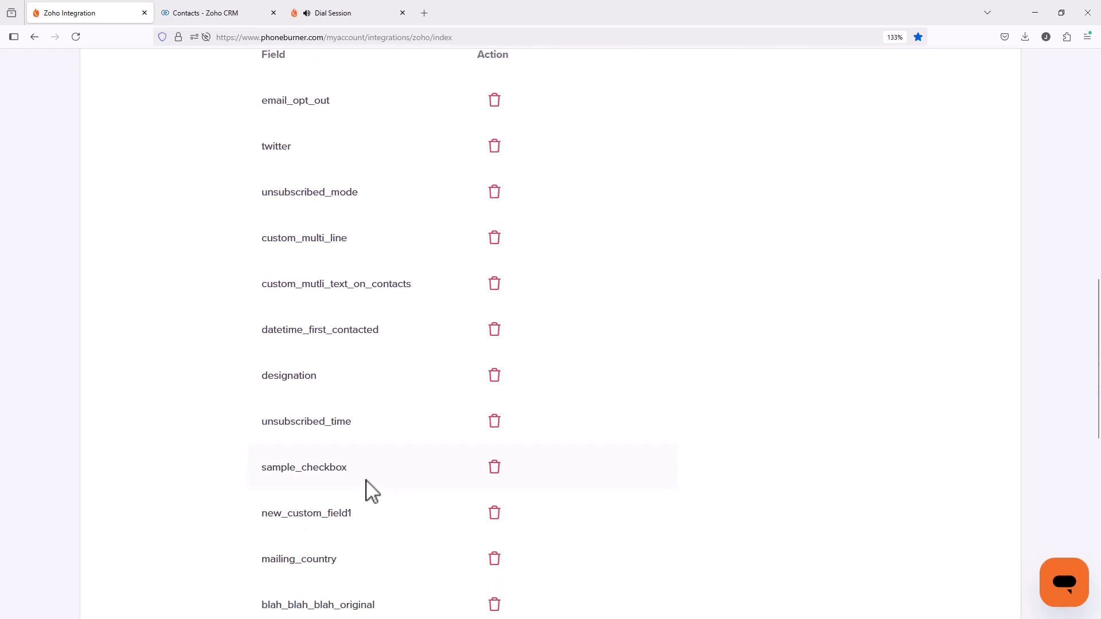
scroll(376, 432, down, 4)
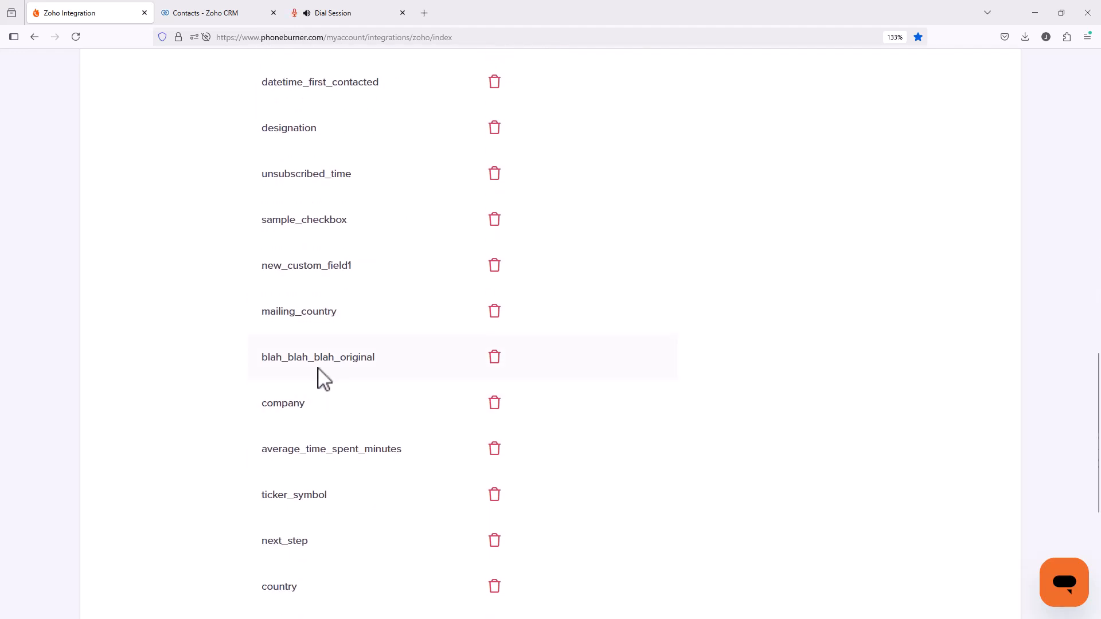
drag(287, 357, 308, 358)
scroll(592, 359, up, 4)
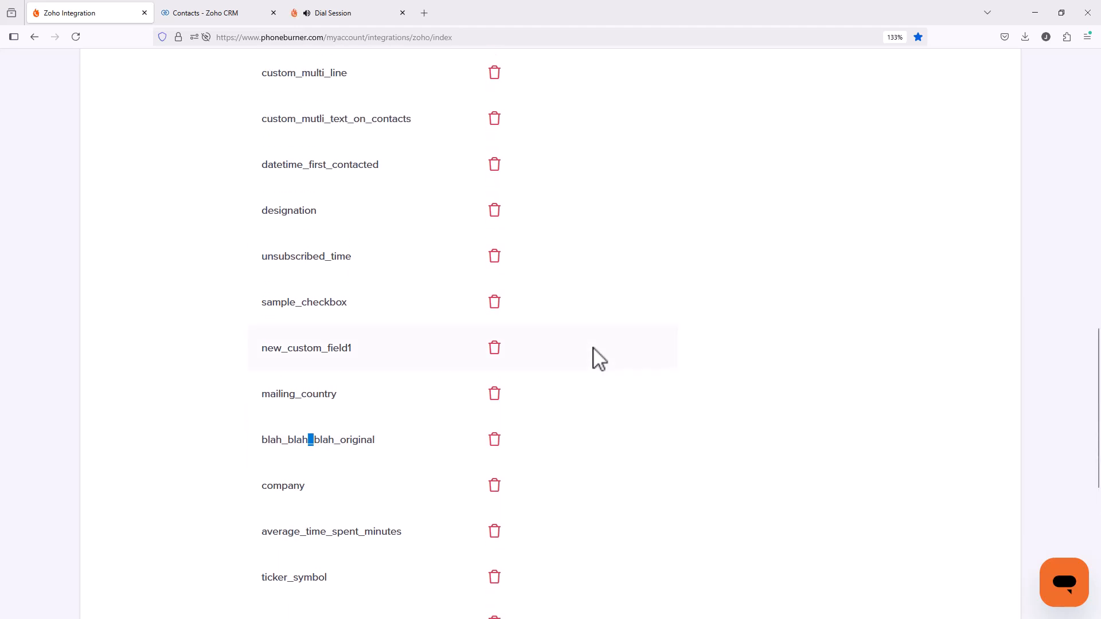
click(321, 14)
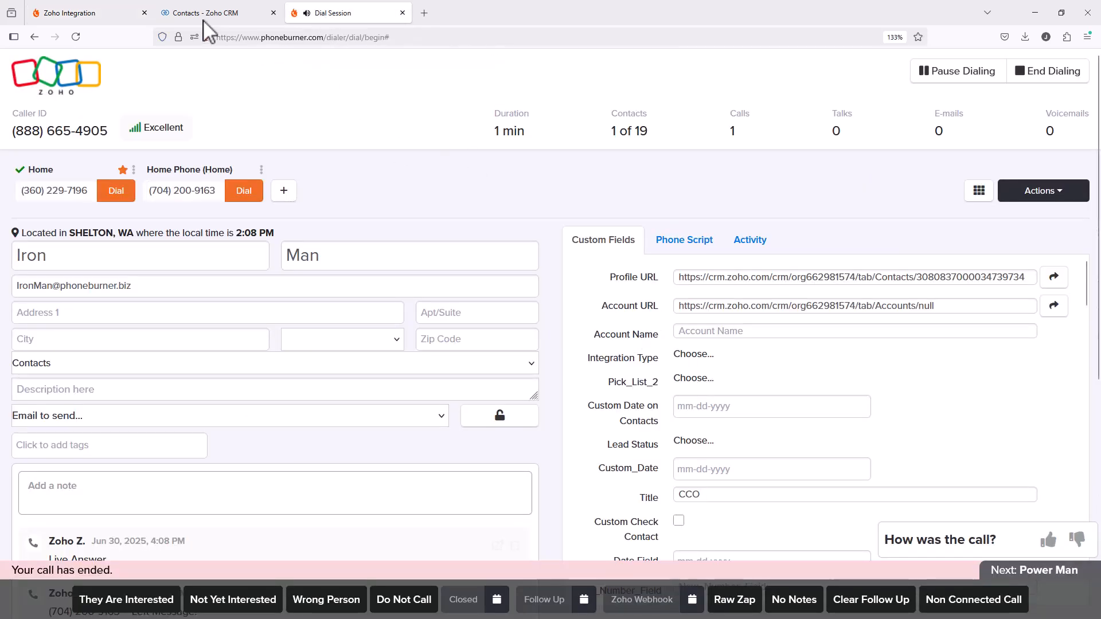
click(121, 18)
scroll(591, 449, up, 10)
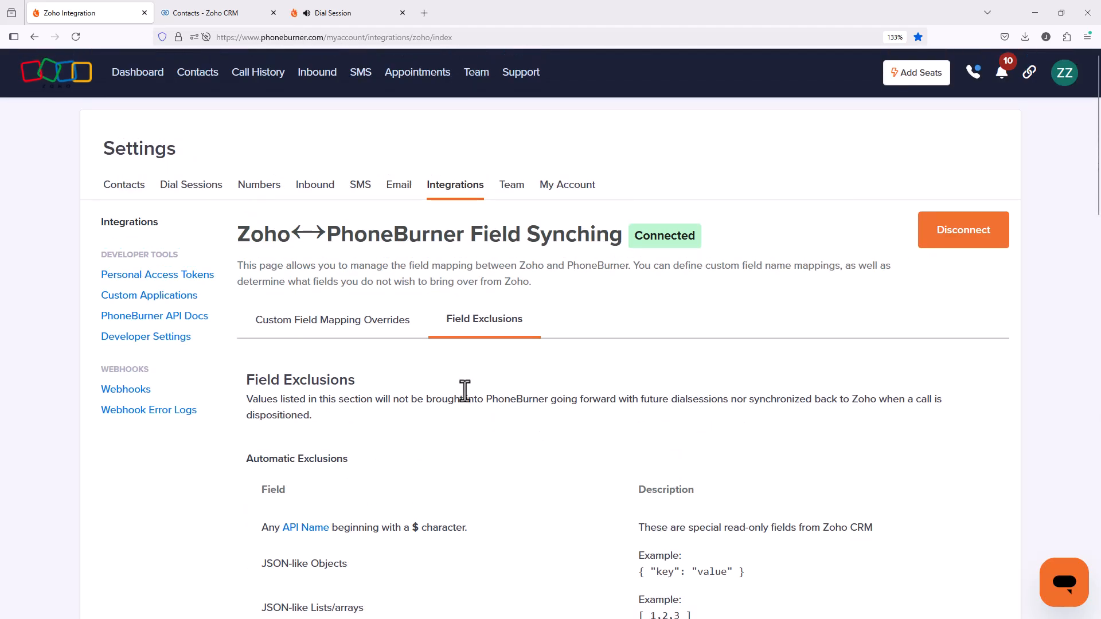
Examine the custom field mapping overrides, comparing Zoho API names such as Annual_Revenue with their PhoneBurner fields.
click(295, 330)
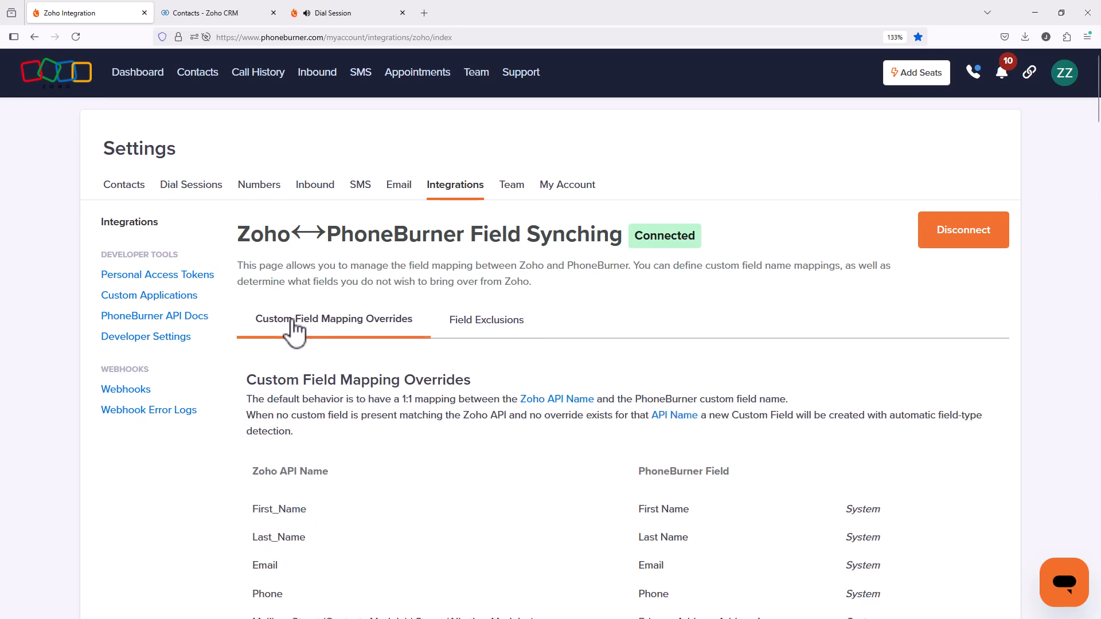
scroll(406, 384, down, 10)
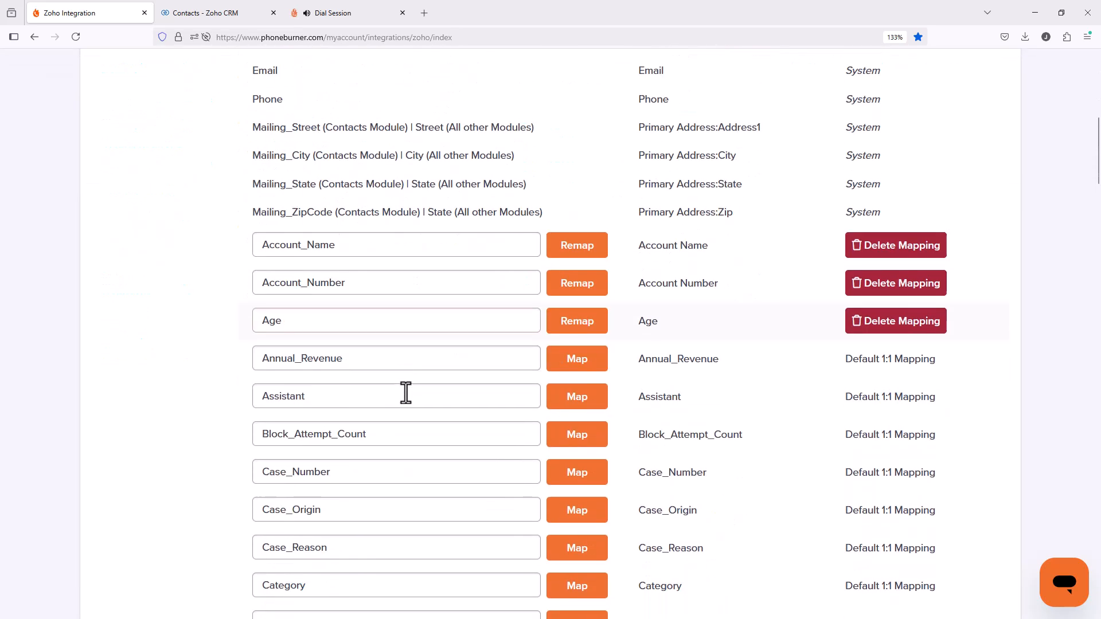
scroll(405, 390, down, 3)
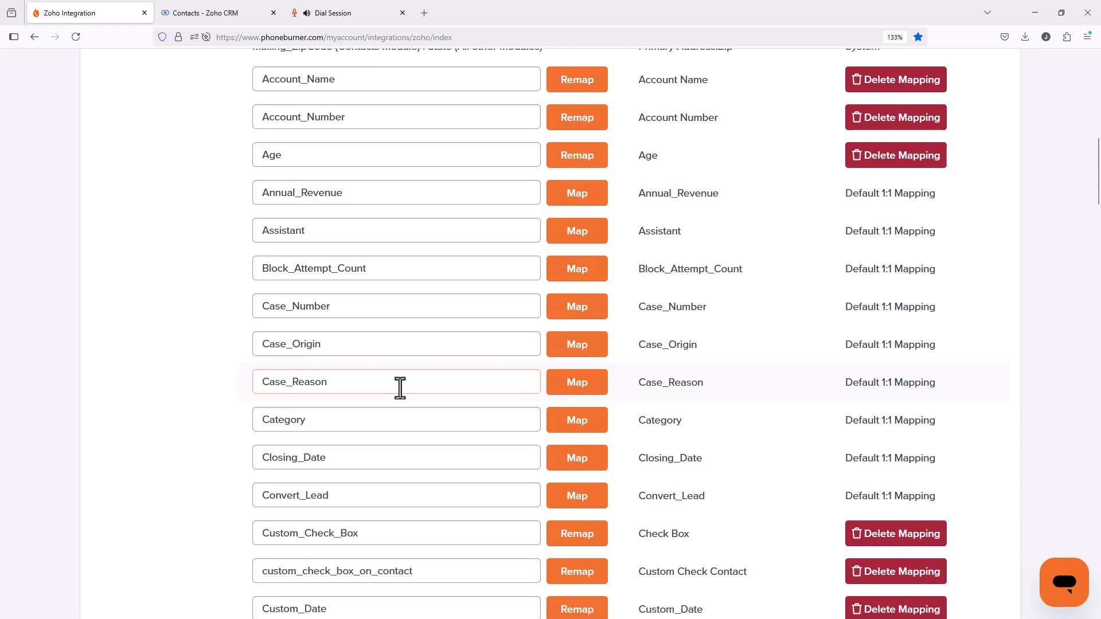
scroll(389, 383, up, 2)
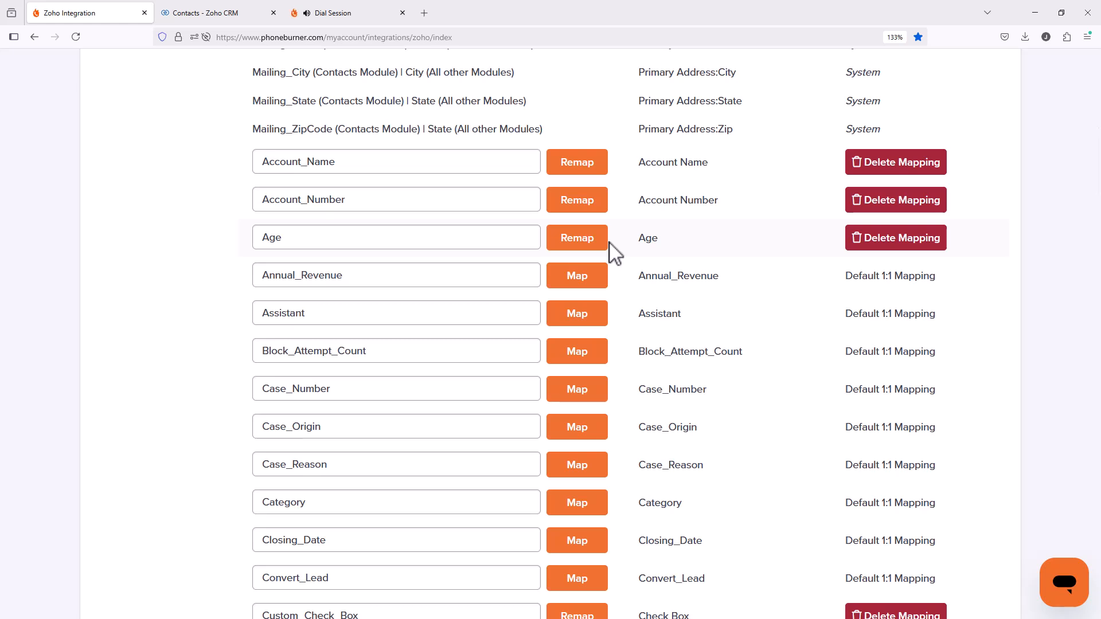
scroll(620, 276, down, 3)
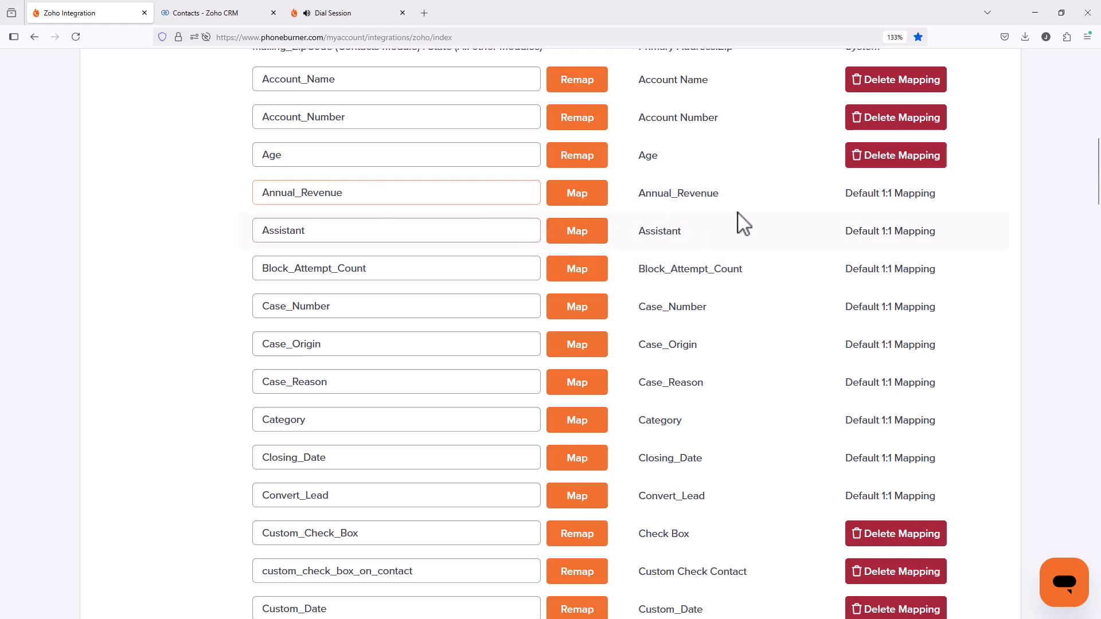
drag(741, 204, 637, 197)
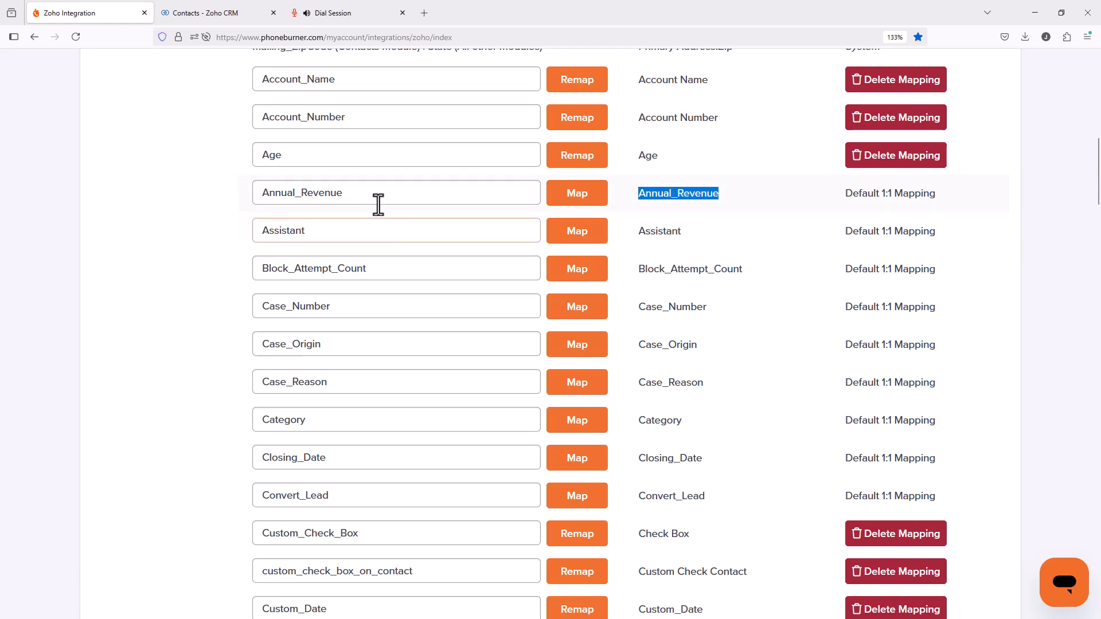
scroll(373, 203, up, 4)
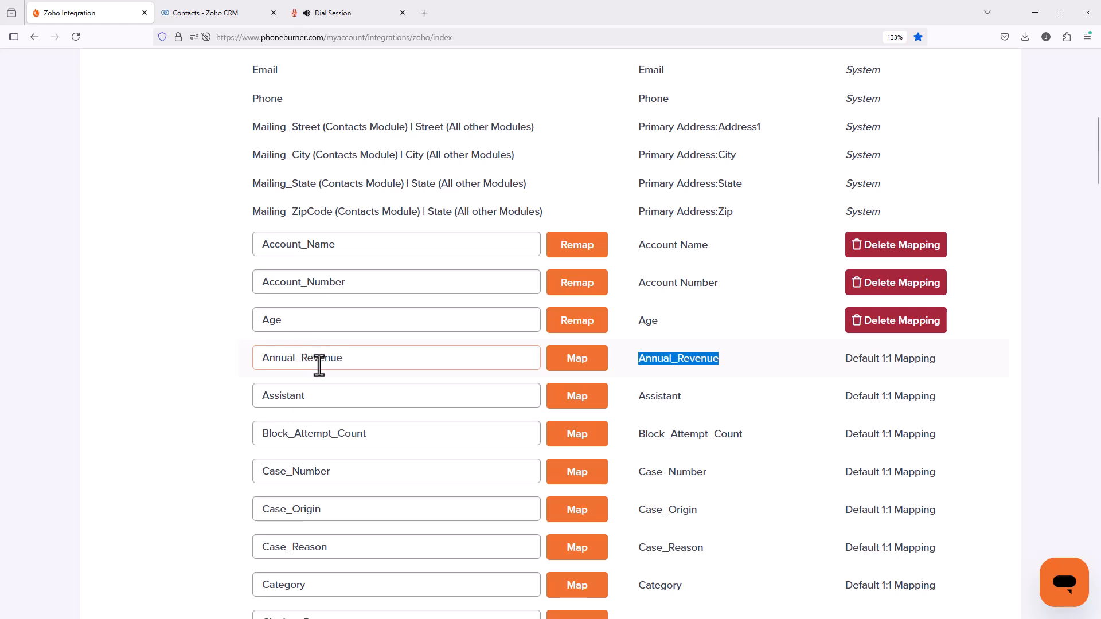
click(349, 359)
scroll(358, 410, down, 2)
scroll(361, 424, down, 2)
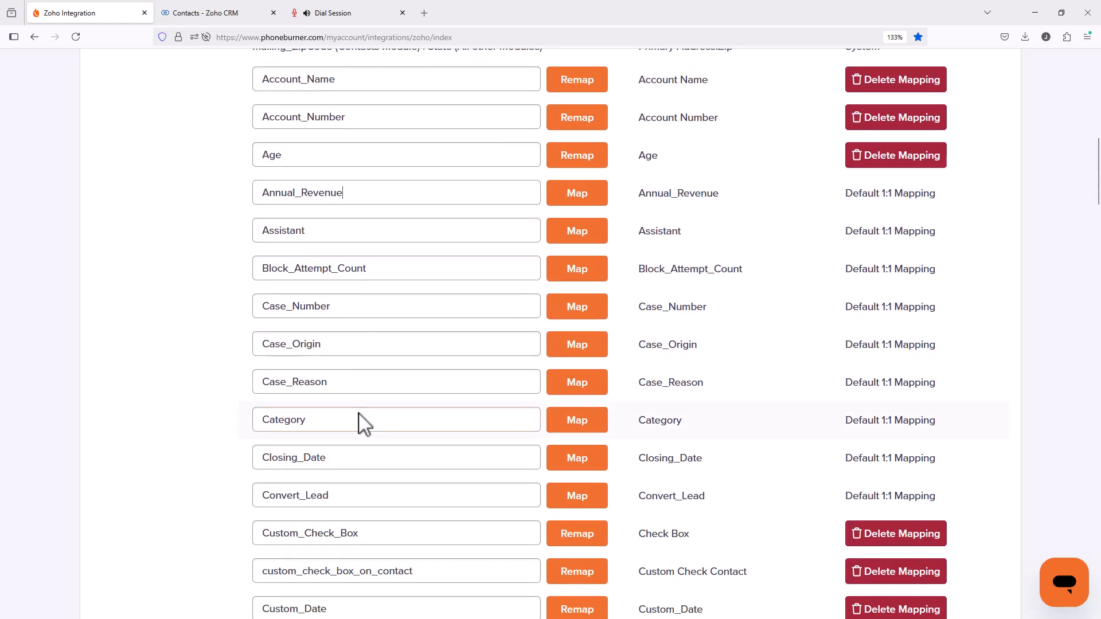
Map the Case_Origin field to its PhoneBurner field of the same name and delete that mapping.
drag(324, 344, 251, 342)
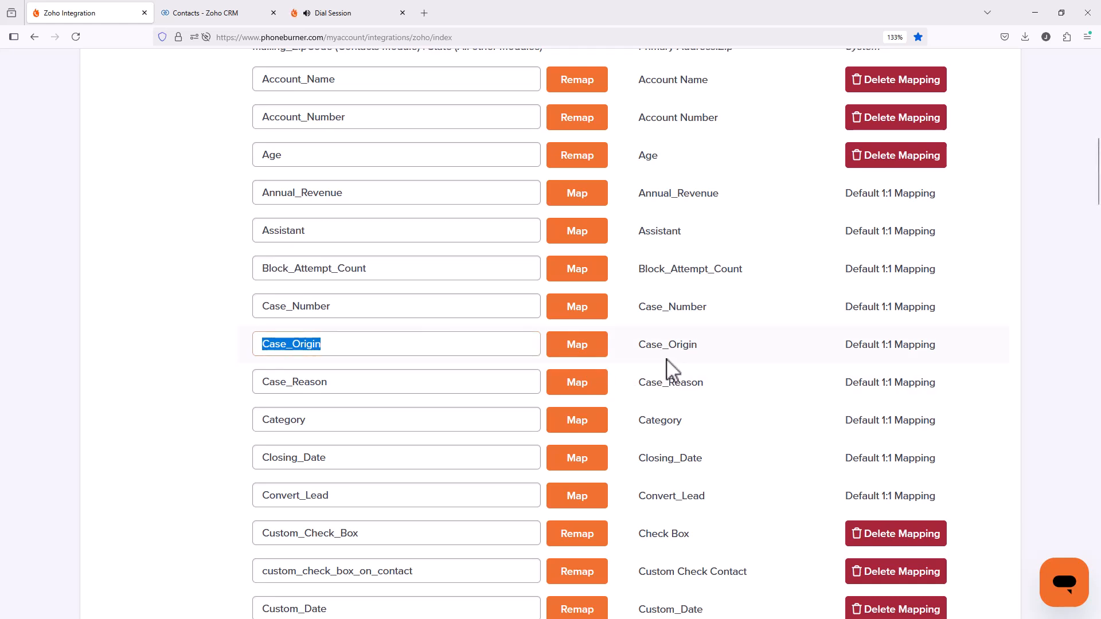
click(592, 354)
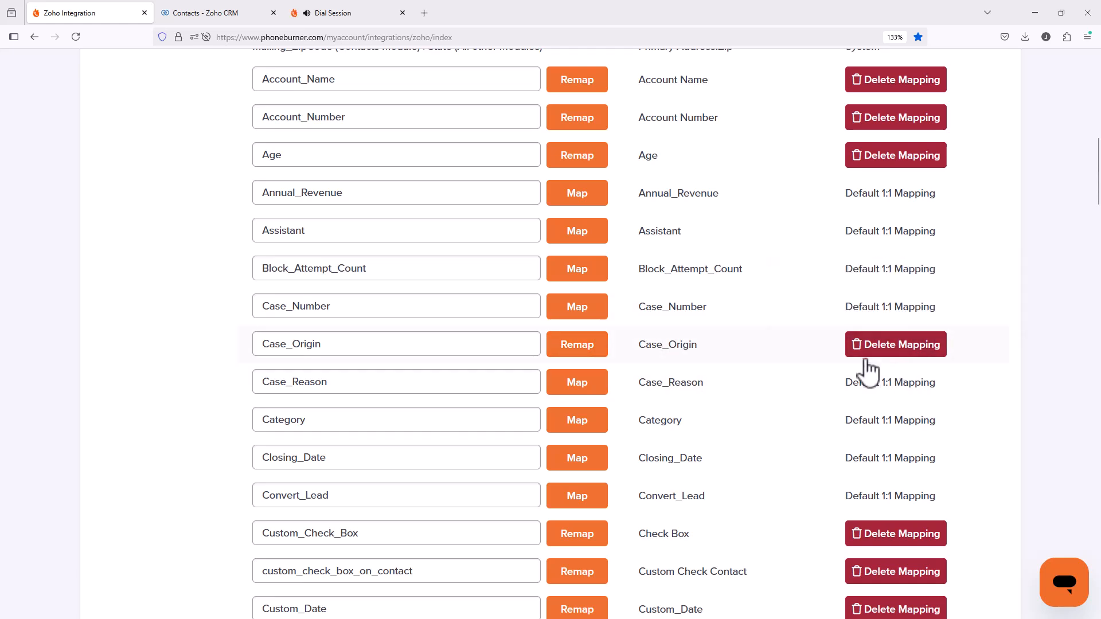
click(918, 351)
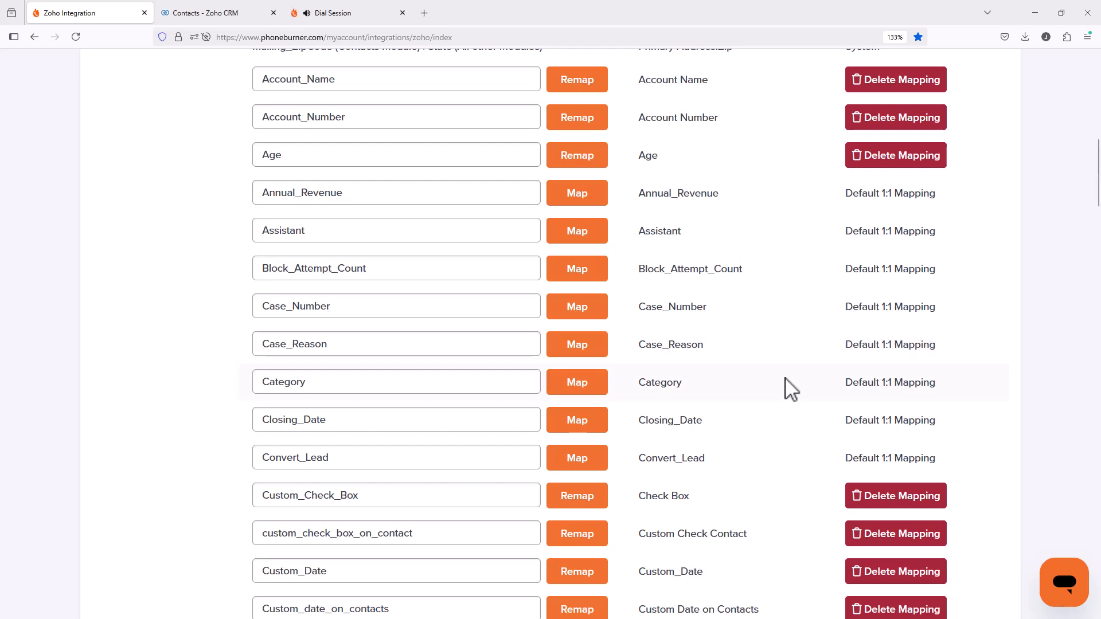
Check the custom field exclusions list for the case_origin entry.
scroll(786, 386, up, 8)
scroll(791, 384, up, 2)
click(488, 246)
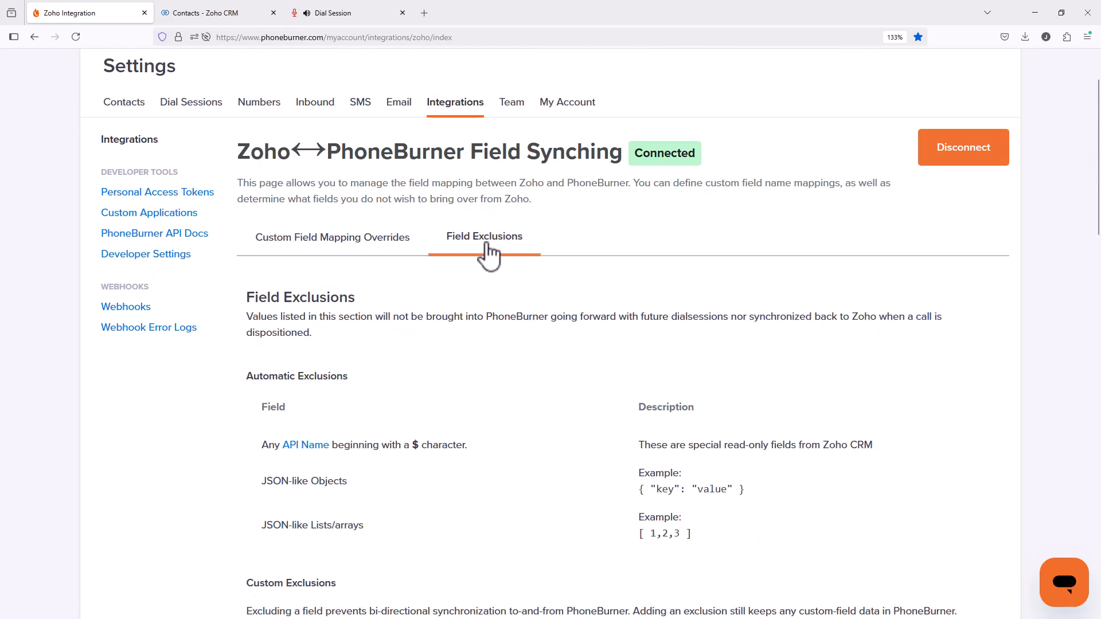
scroll(496, 276, down, 20)
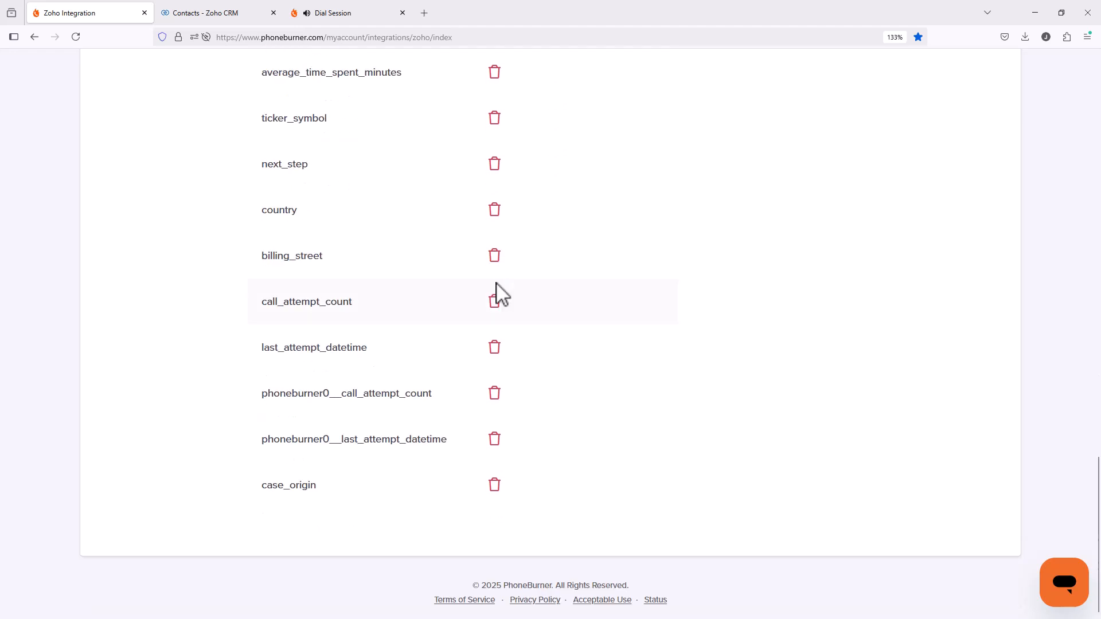
drag(344, 494, 267, 486)
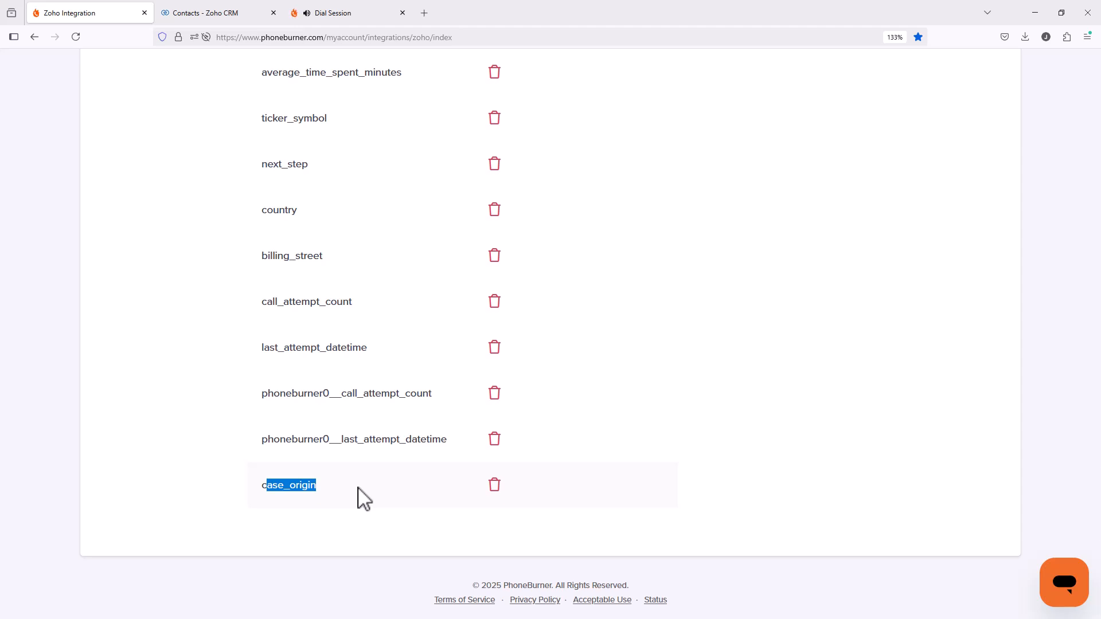
scroll(656, 404, up, 6)
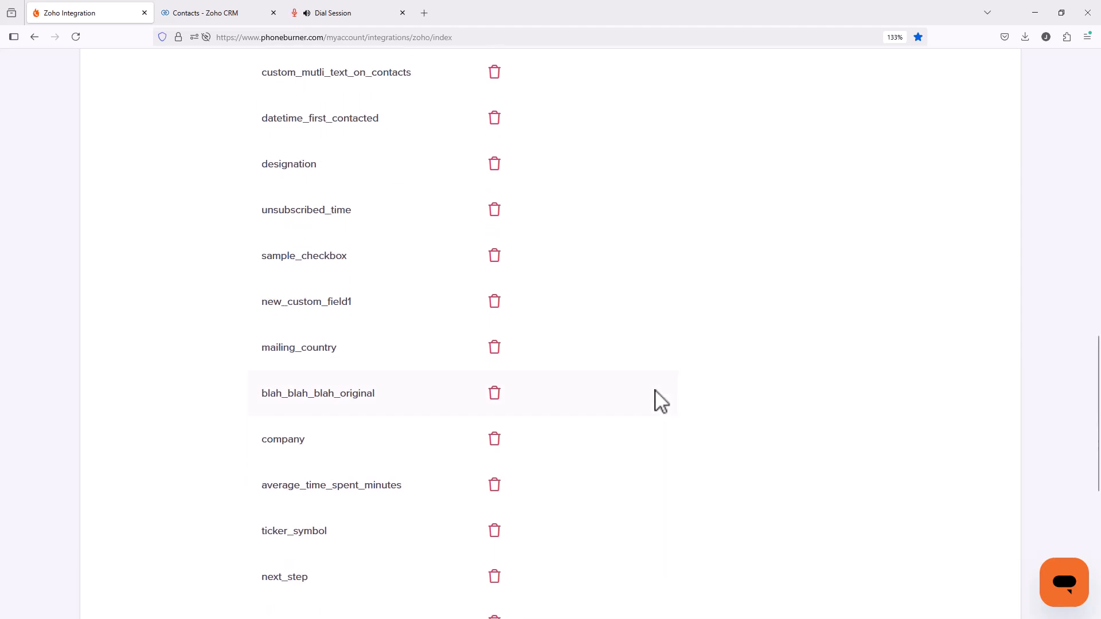
scroll(659, 398, up, 8)
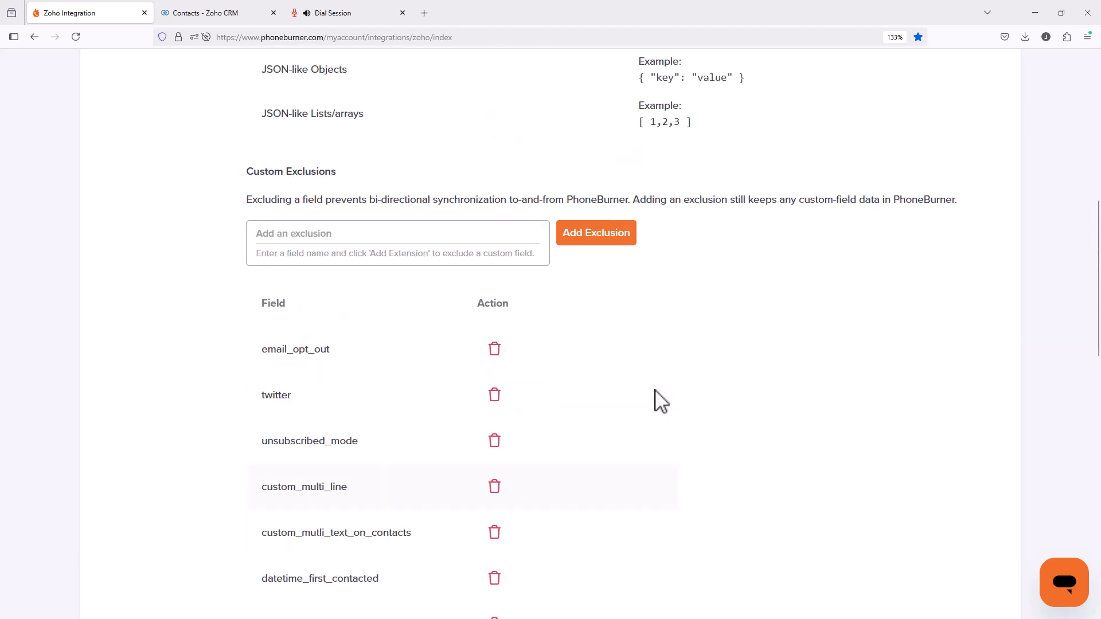
Switch to Zoho CRM and look up the Asst Phone field's API name among the Contacts module's API names in setup.
click(208, 14)
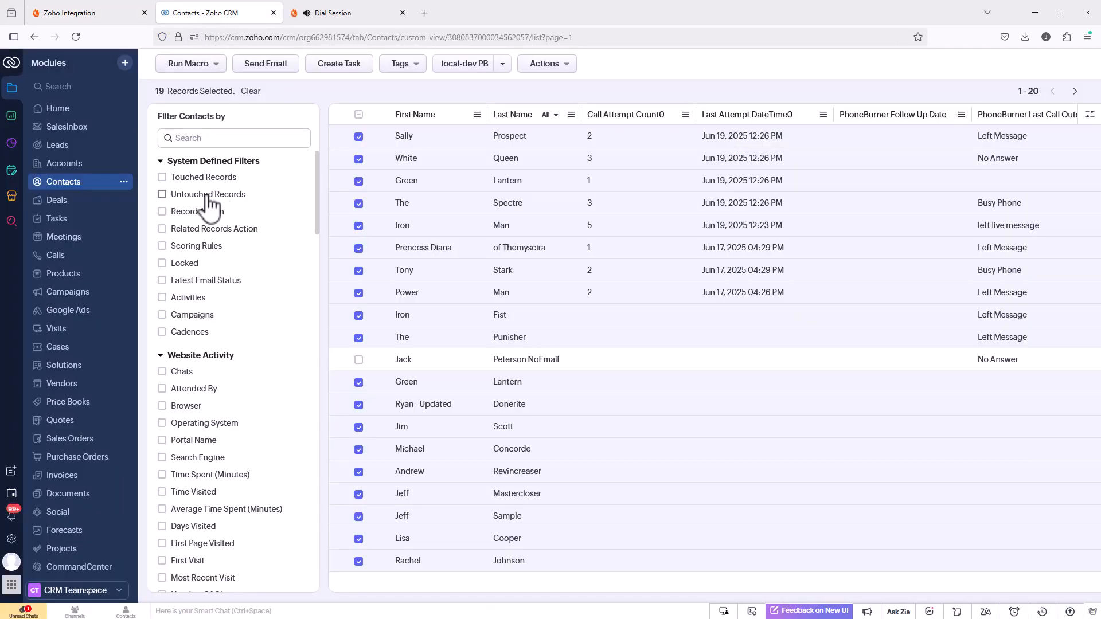
click(11, 539)
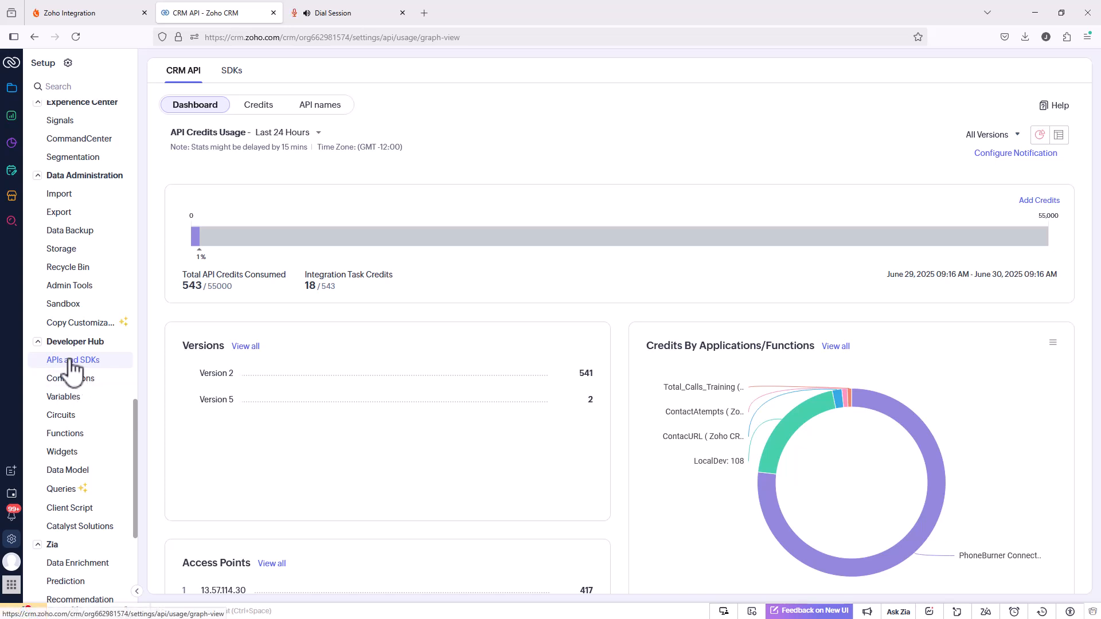
click(323, 107)
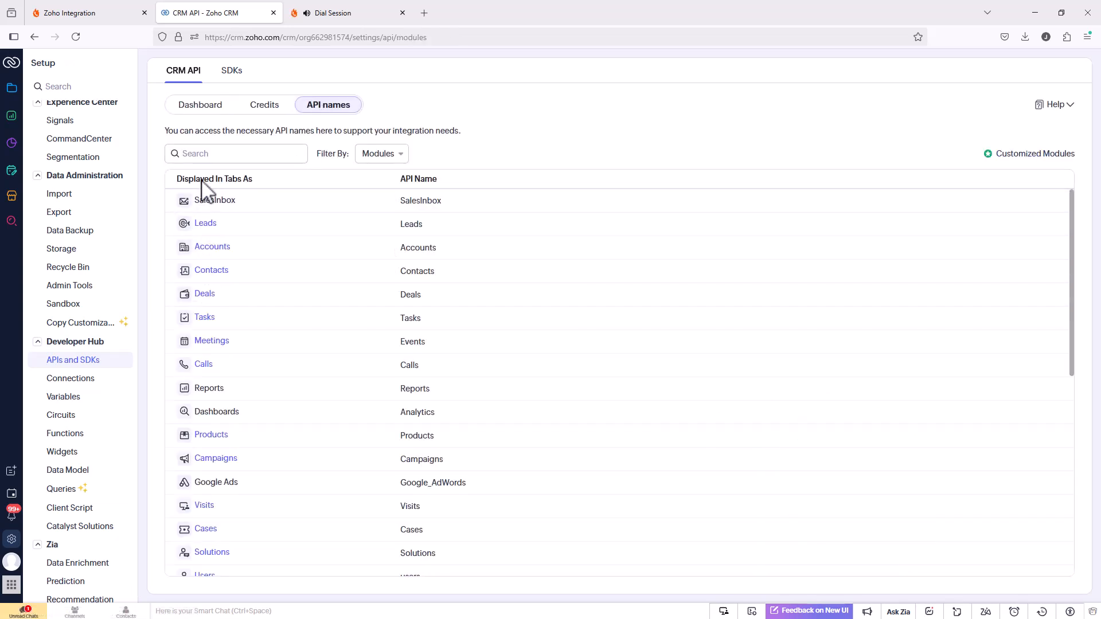
click(218, 273)
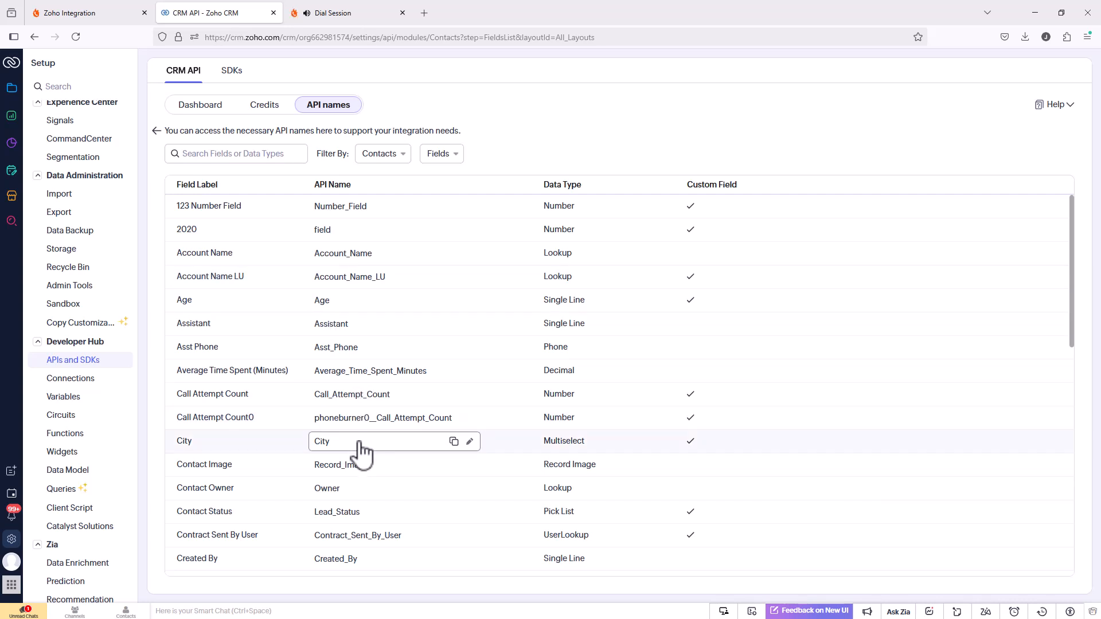
drag(355, 350, 316, 355)
key(ctrl+c)
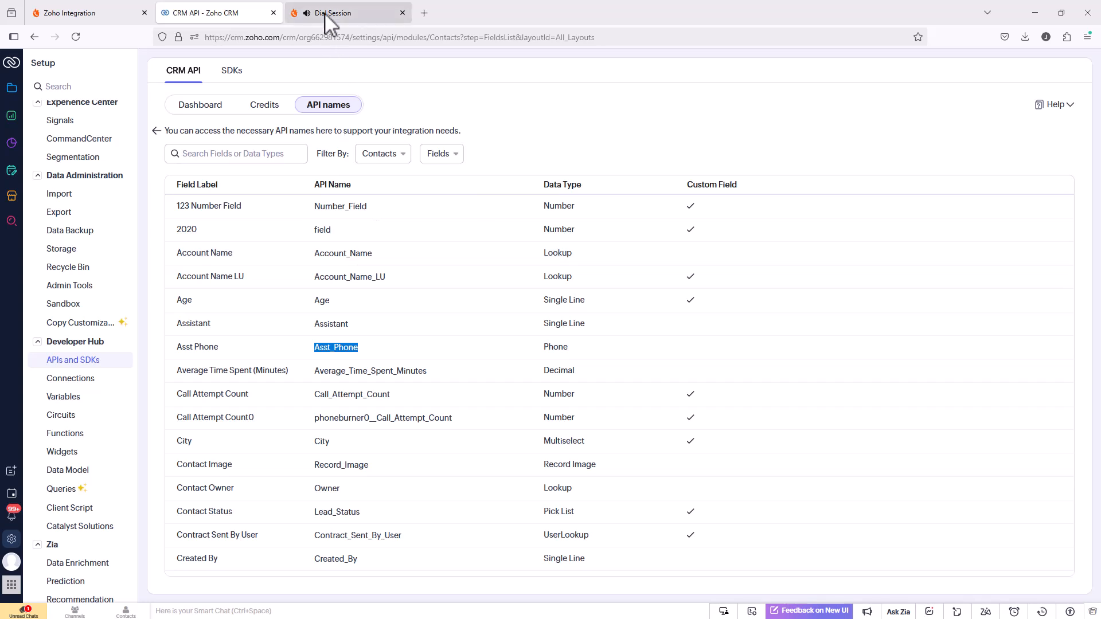
Switch back to the PhoneBurner Zoho integration page and add the API name Asst_Phone as a custom field exclusion.
click(92, 14)
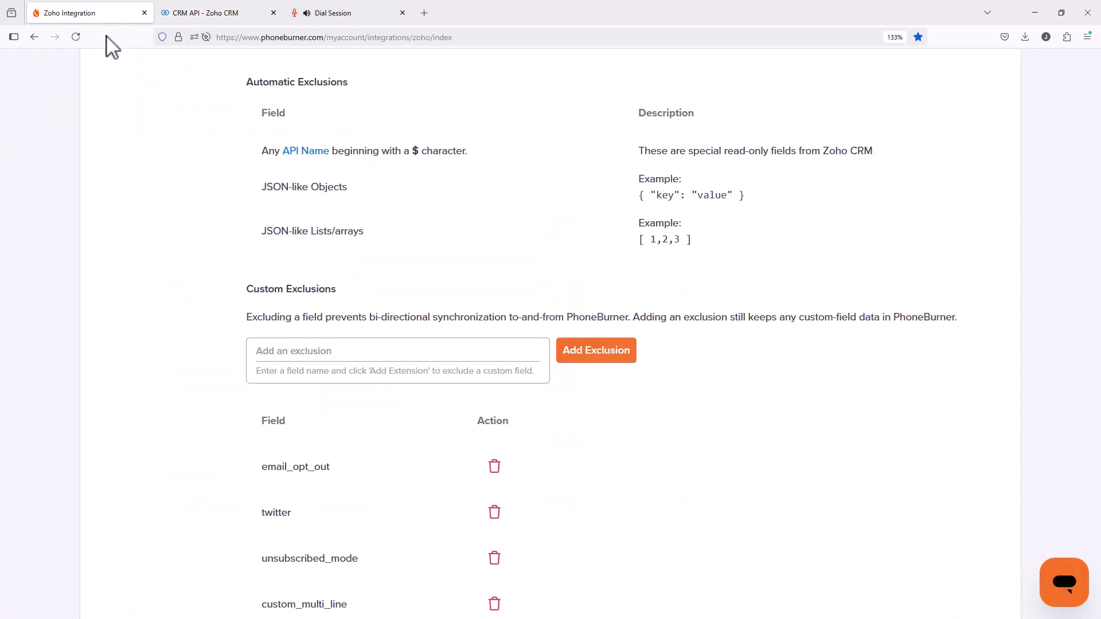
click(337, 354)
key(ctrl+v)
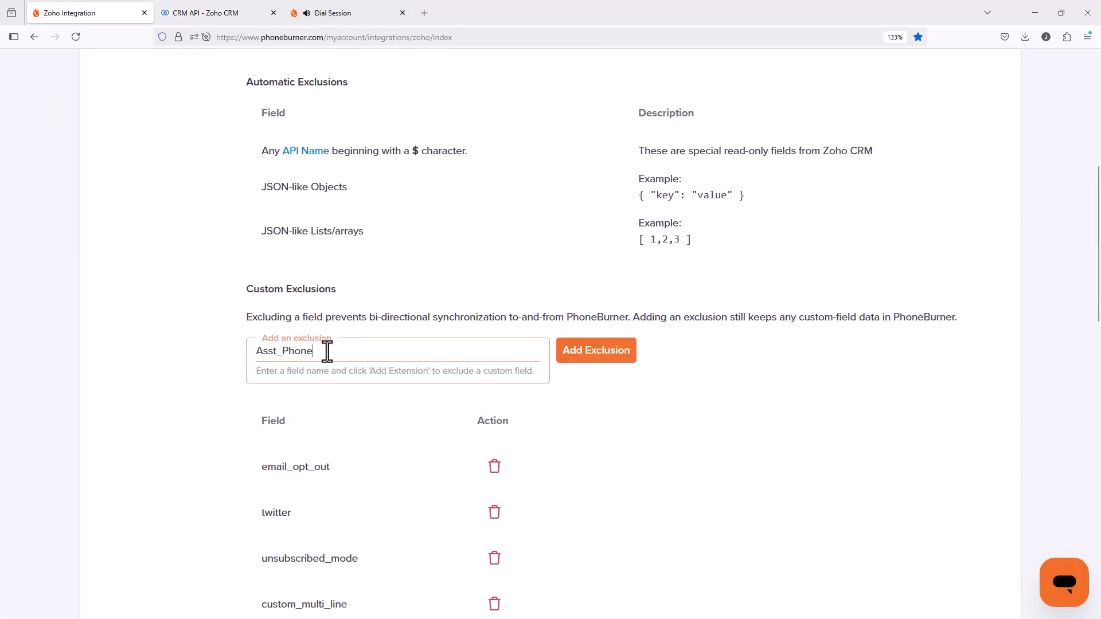
click(580, 355)
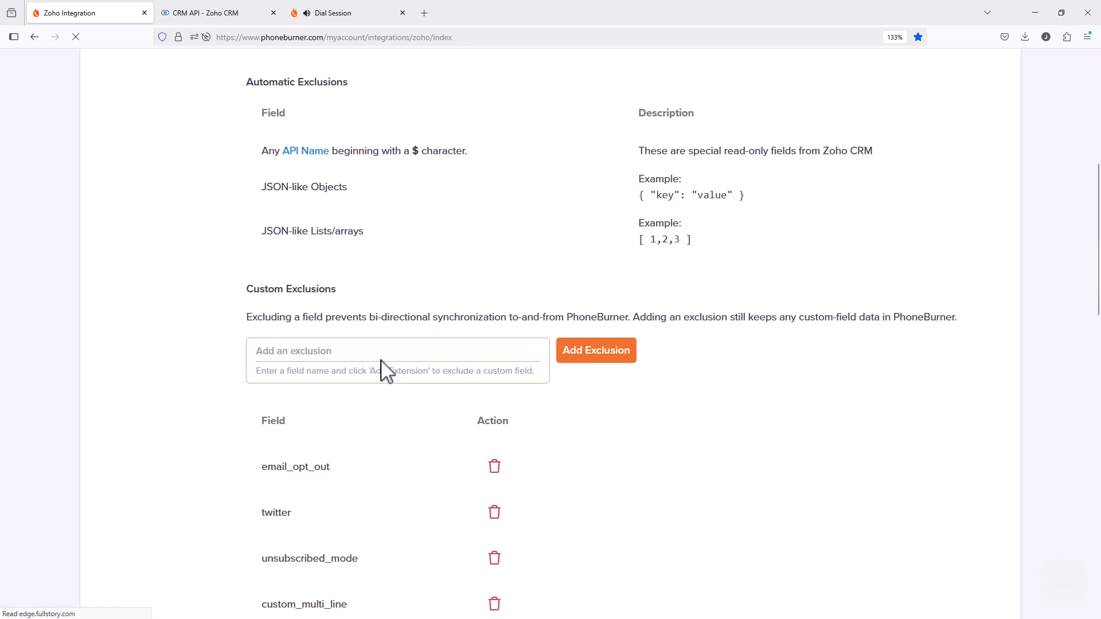
Remove the asst_phone entry from the custom exclusions so that field stops being excluded.
scroll(384, 367, down, 15)
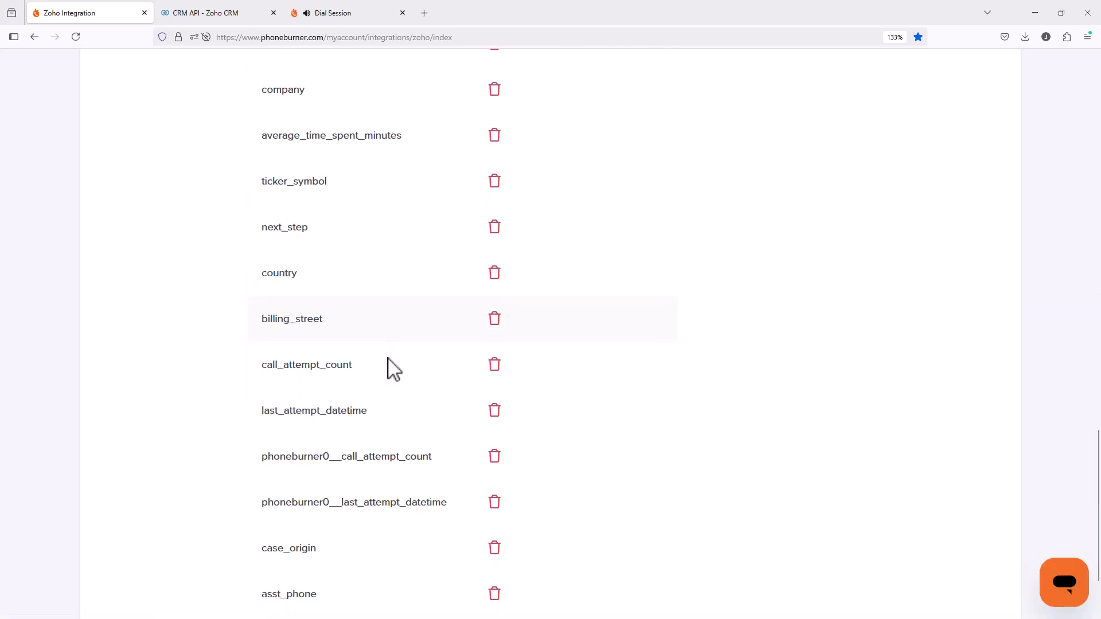
scroll(394, 370, down, 3)
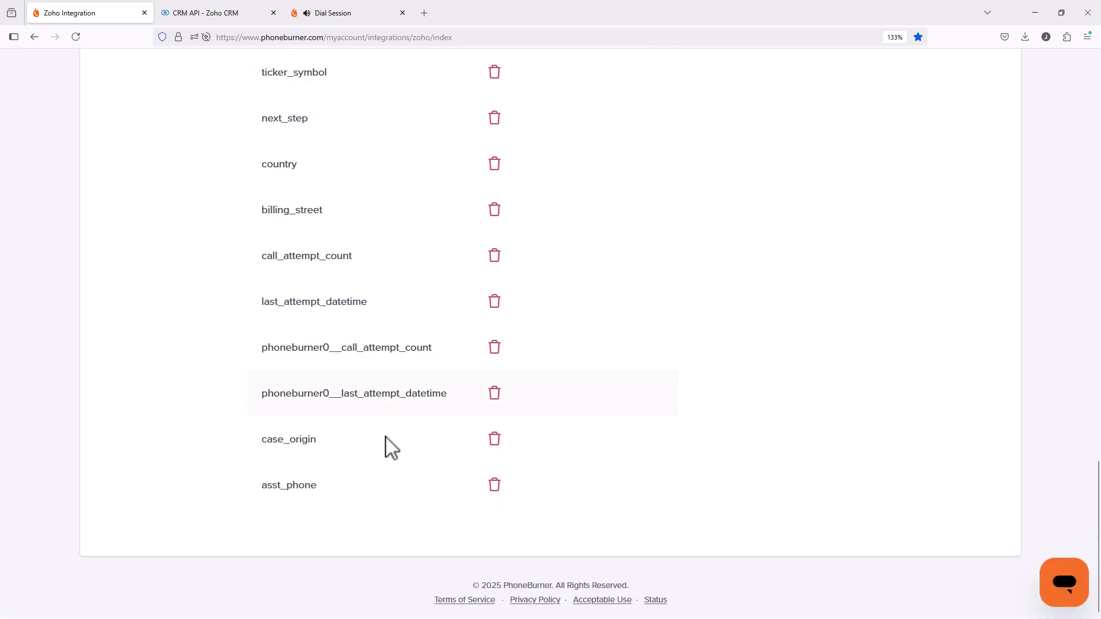
click(494, 487)
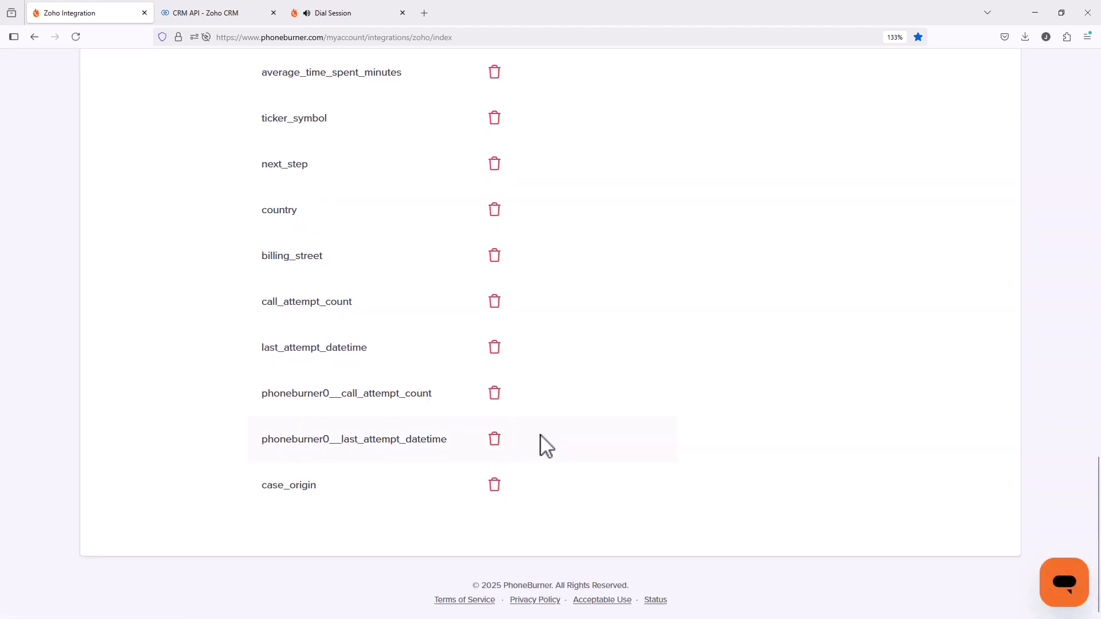
Review the custom field mapping overrides, including the system fields, the remapped fields and those with default 1:1 mapping.
scroll(549, 433, up, 15)
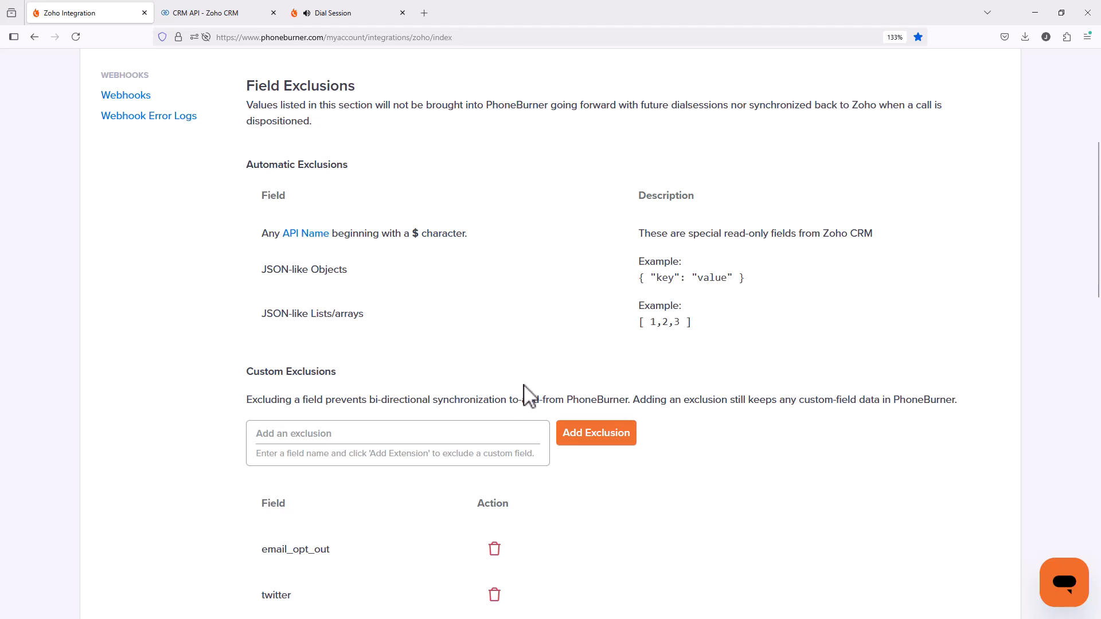
scroll(499, 367, up, 5)
click(310, 276)
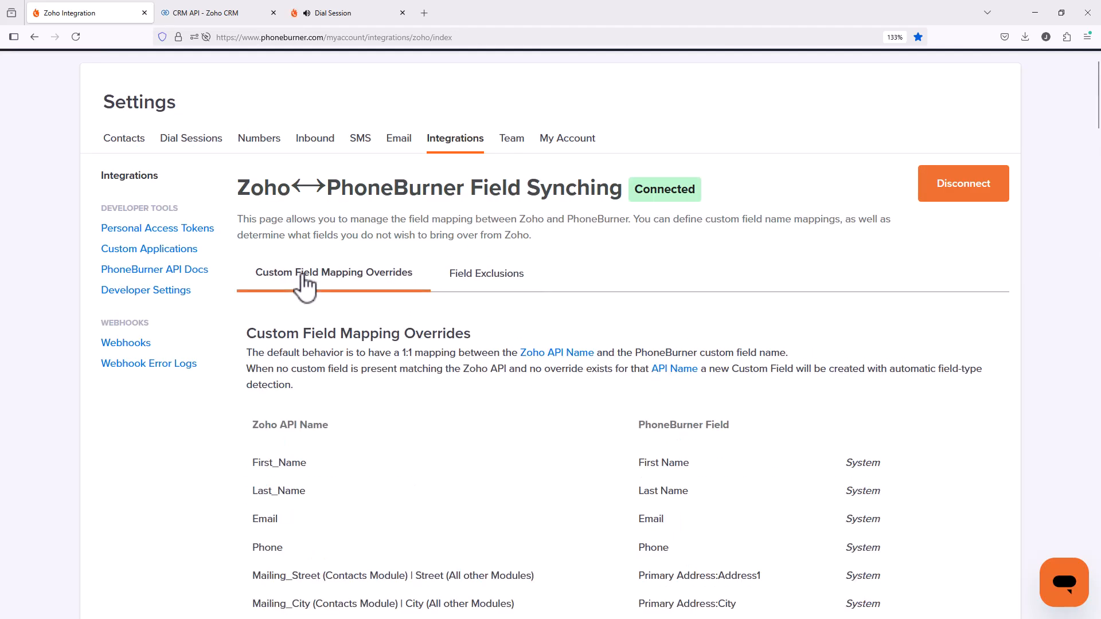
scroll(485, 298, down, 10)
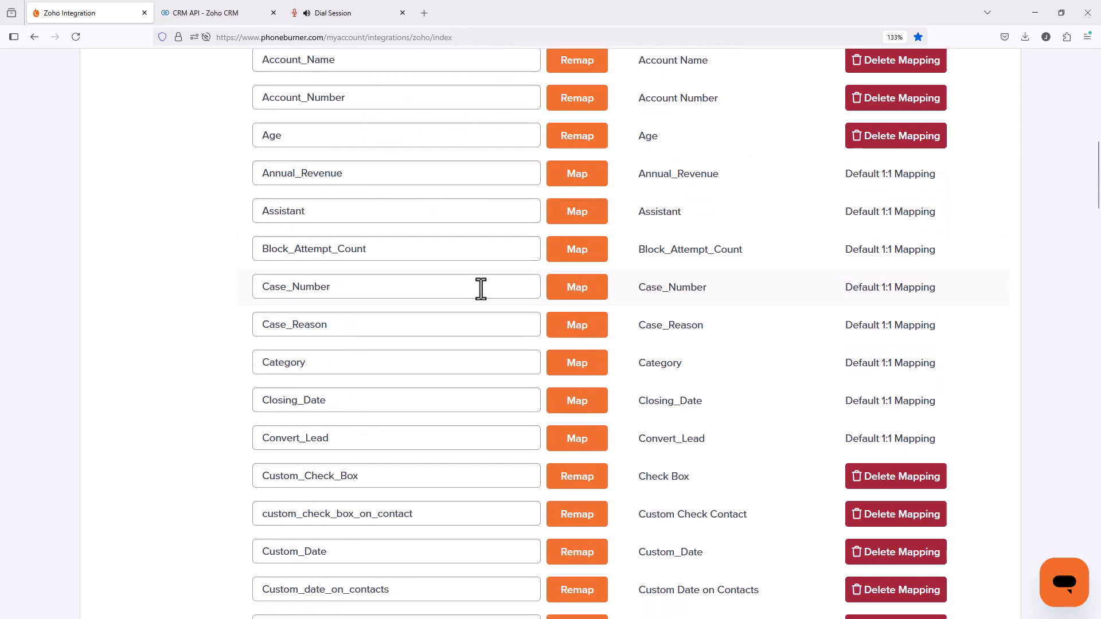
scroll(533, 318, up, 4)
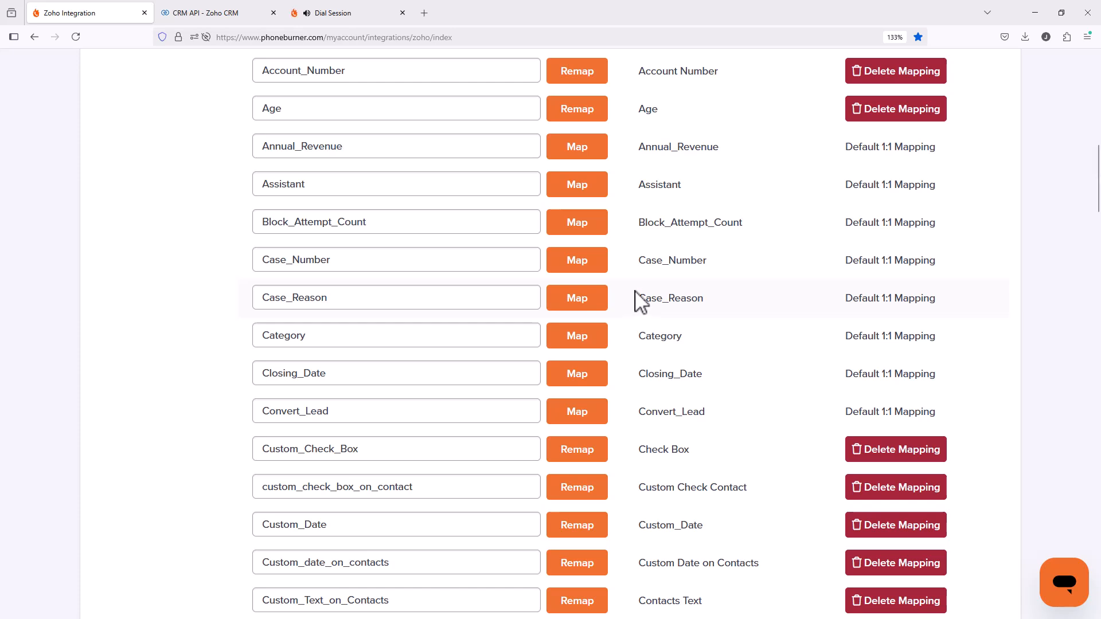
scroll(634, 303, up, 7)
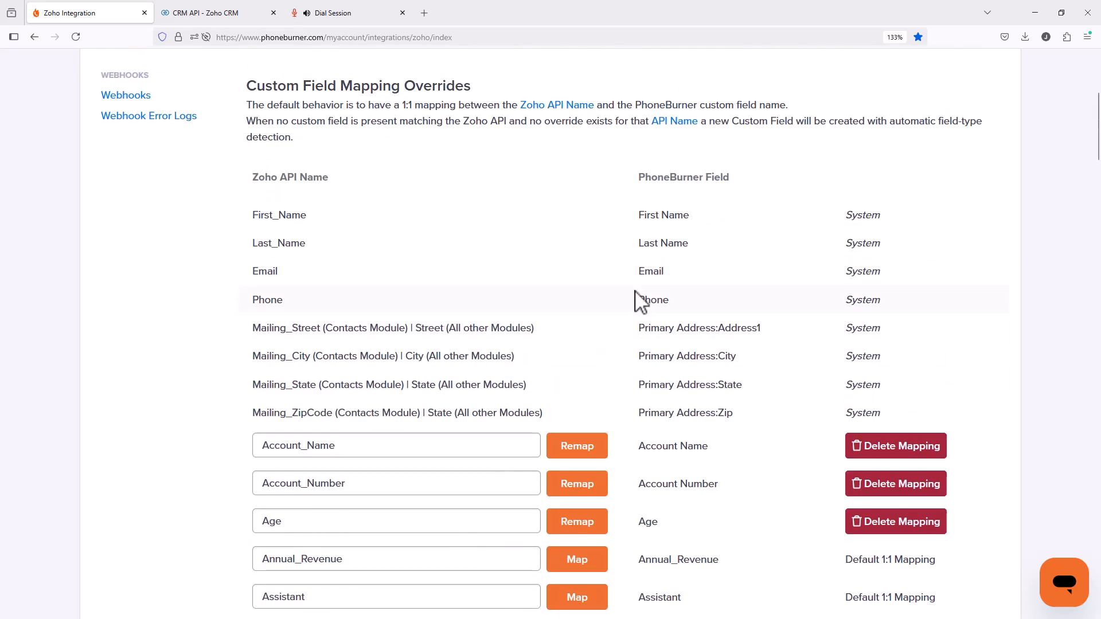
scroll(616, 287, up, 1)
scroll(612, 281, up, 3)
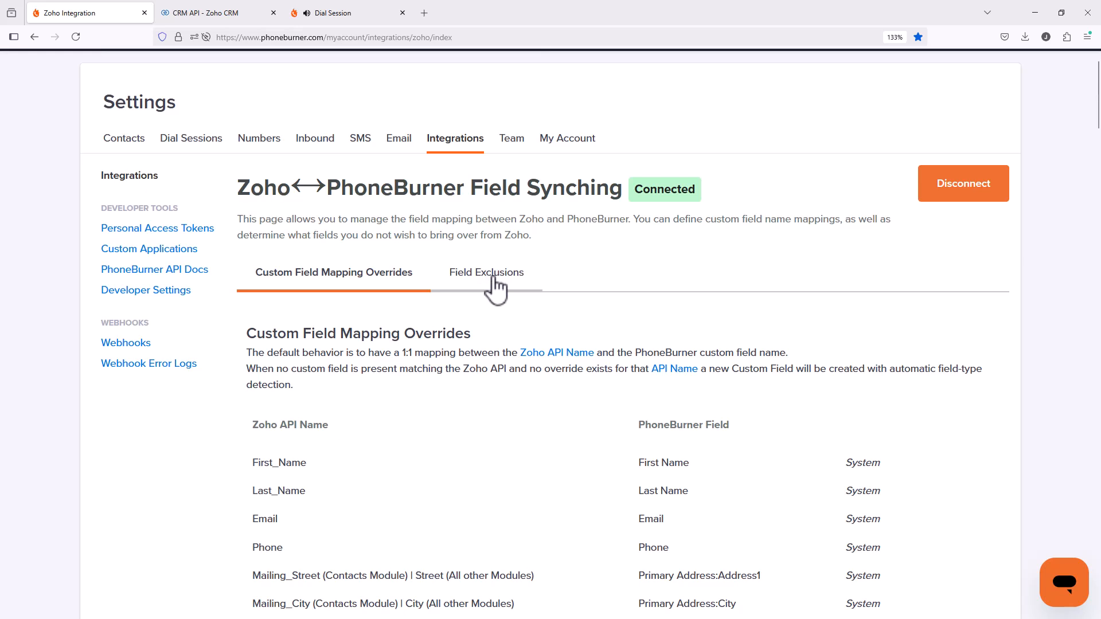
Review the field exclusions, covering both the automatic exclusions and the custom exclusions list.
click(496, 278)
scroll(565, 286, down, 7)
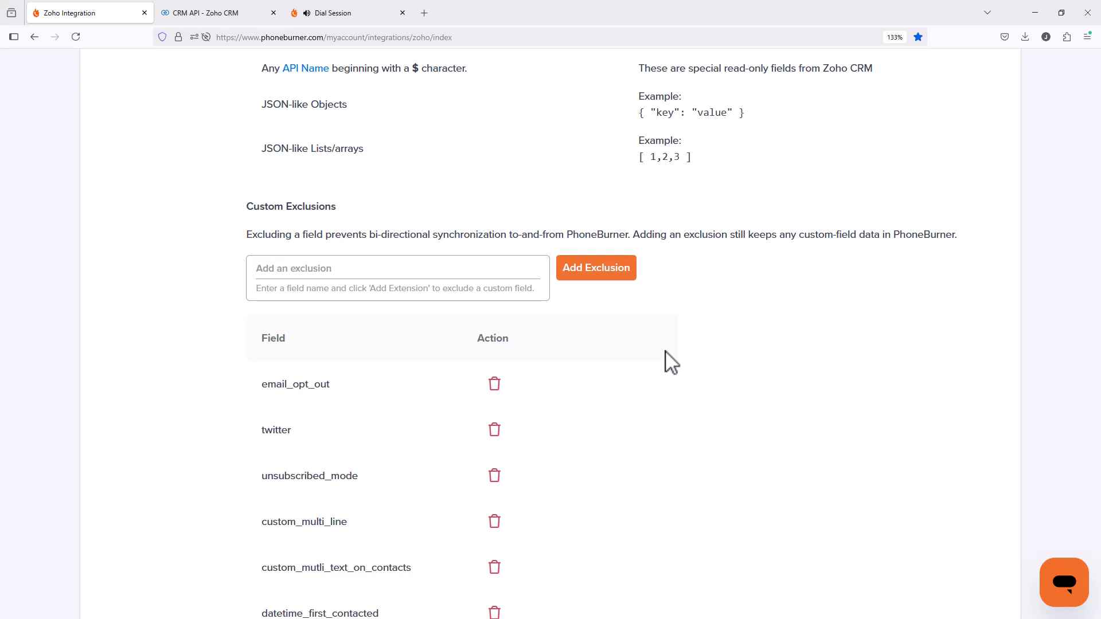
scroll(721, 382, up, 8)
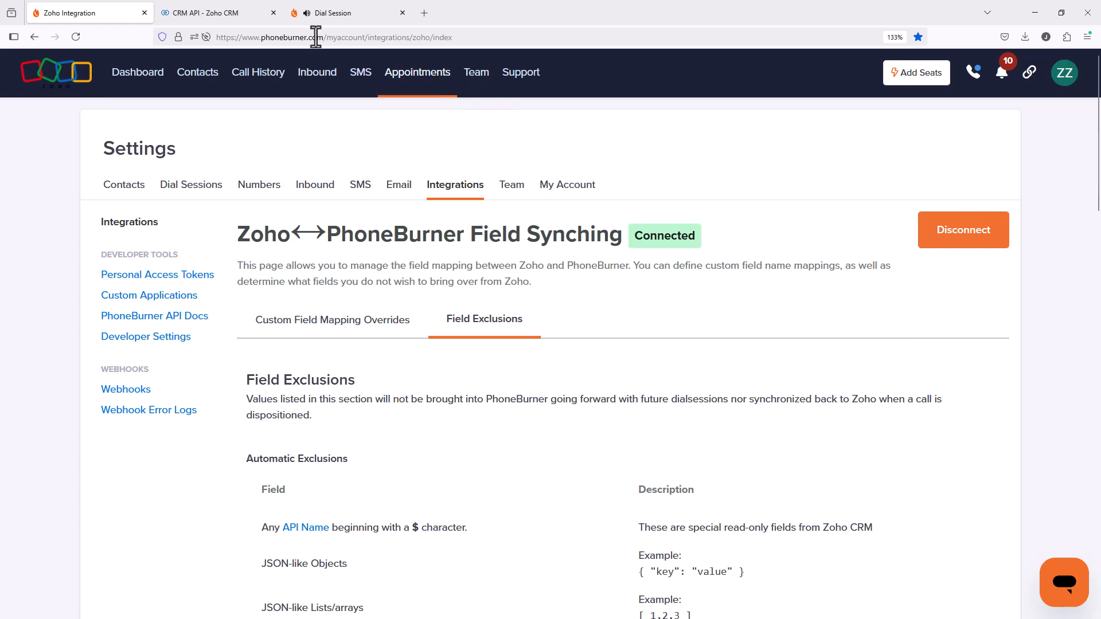
Switch to the dial session and examine the custom fields shown for the current contact.
click(344, 13)
scroll(731, 361, down, 5)
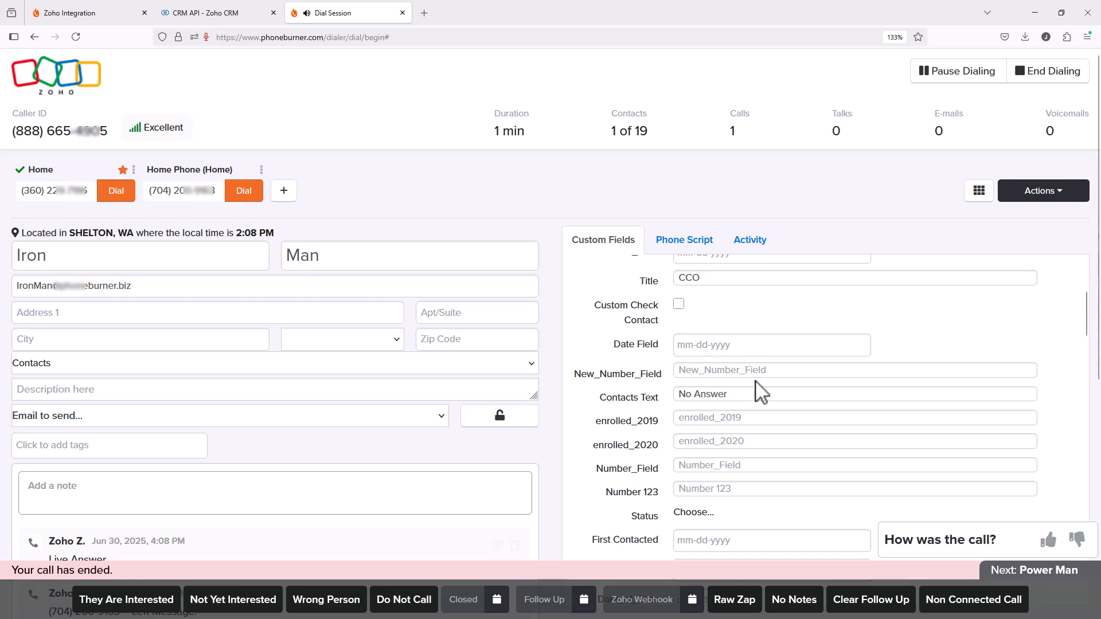
scroll(753, 390, up, 4)
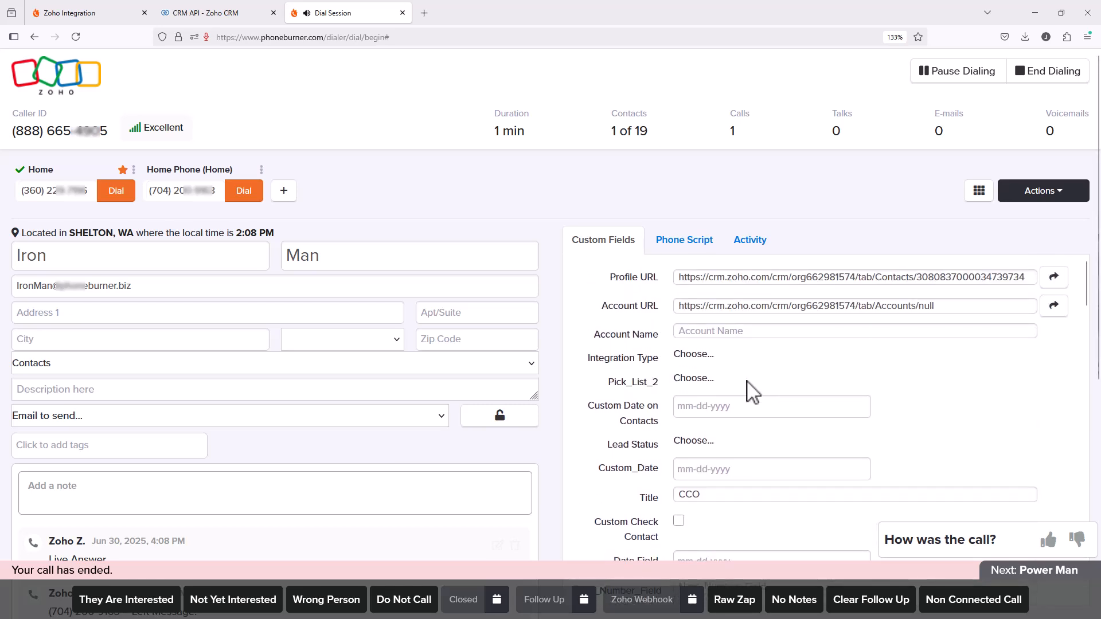